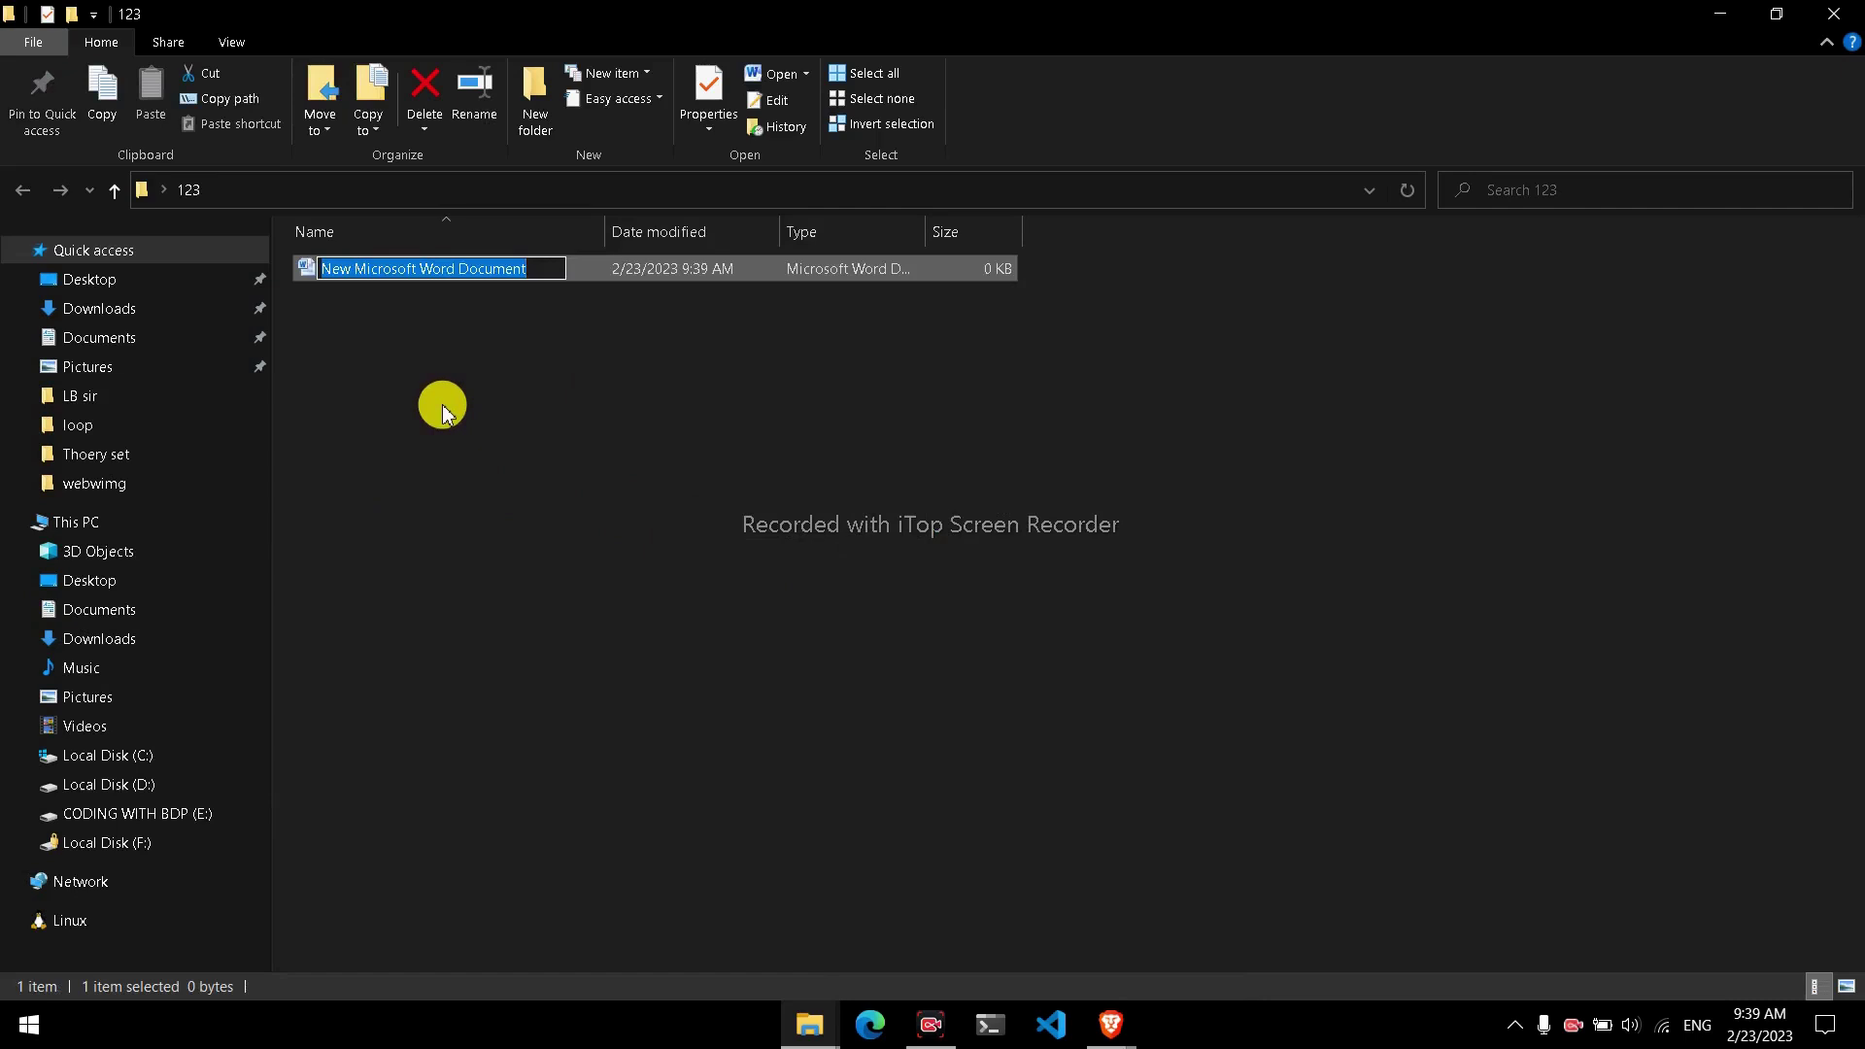
Rename the new Word document in the 123 folder as windows.
{"action": "type", "text": "windows"}
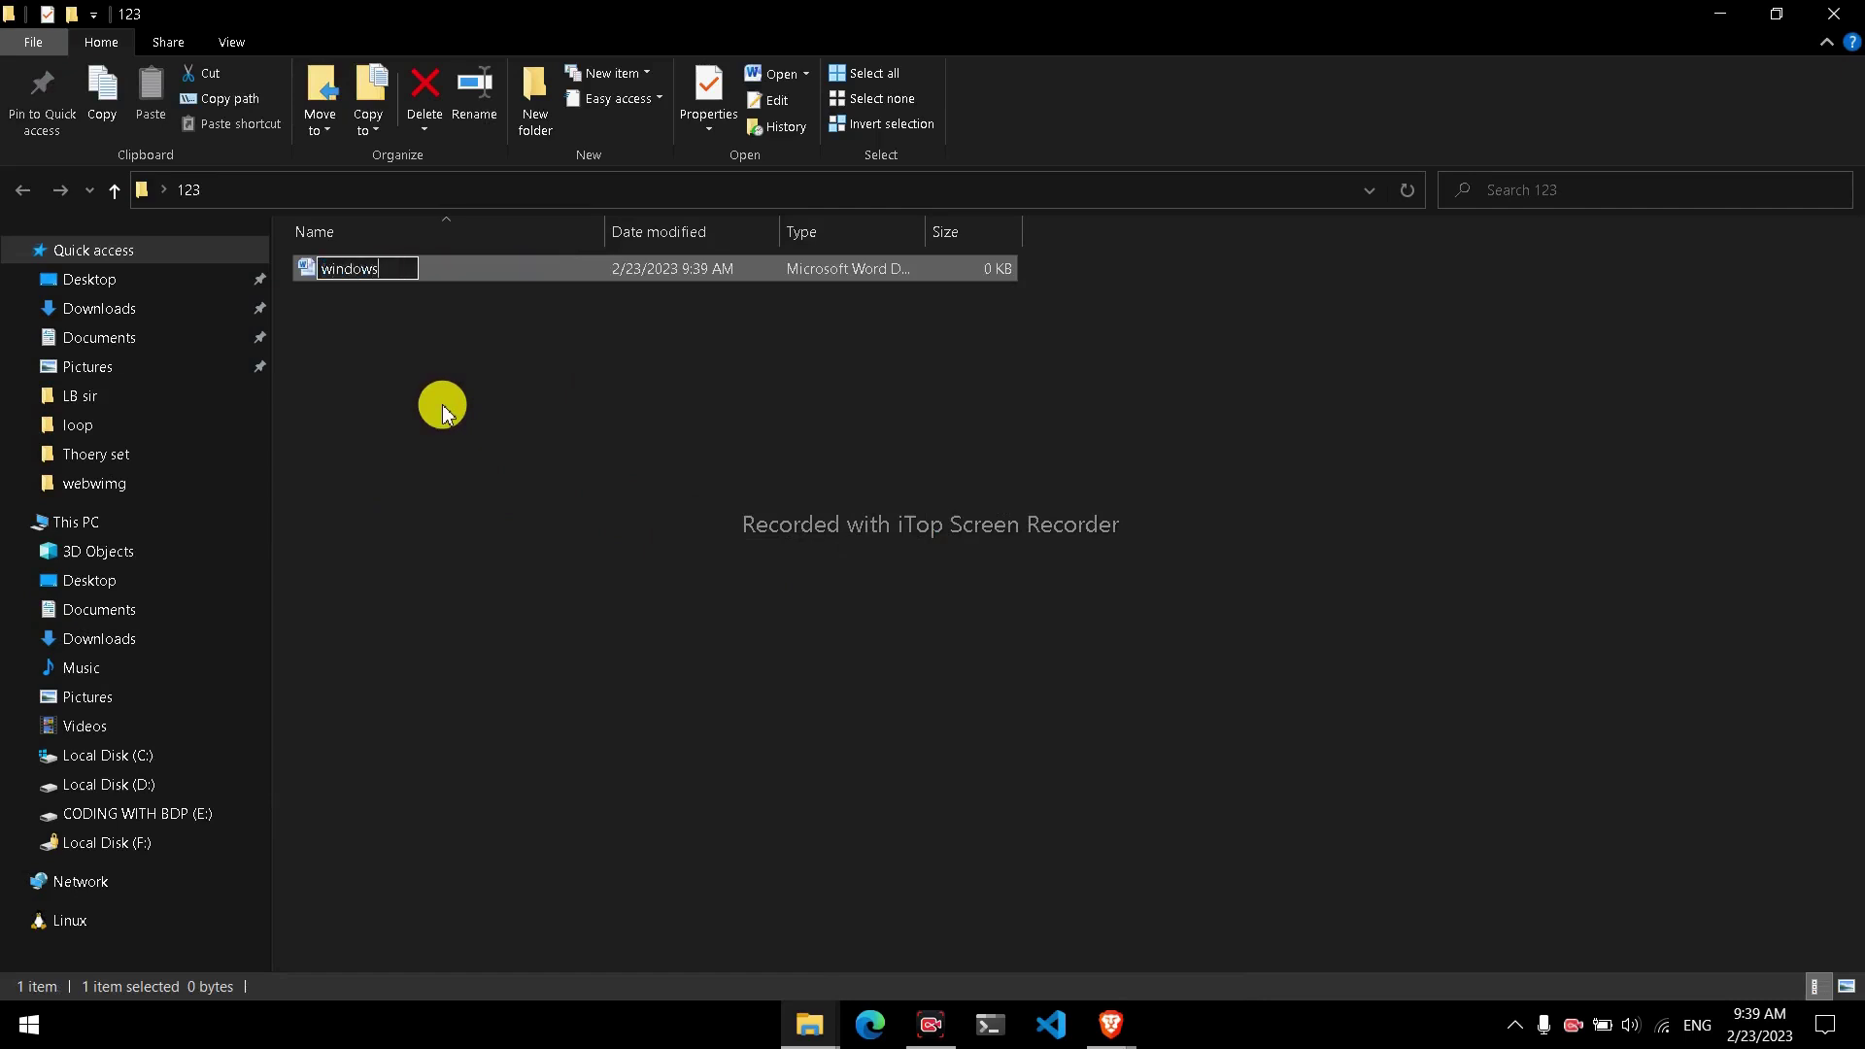
{"action": "key", "text": "Return"}
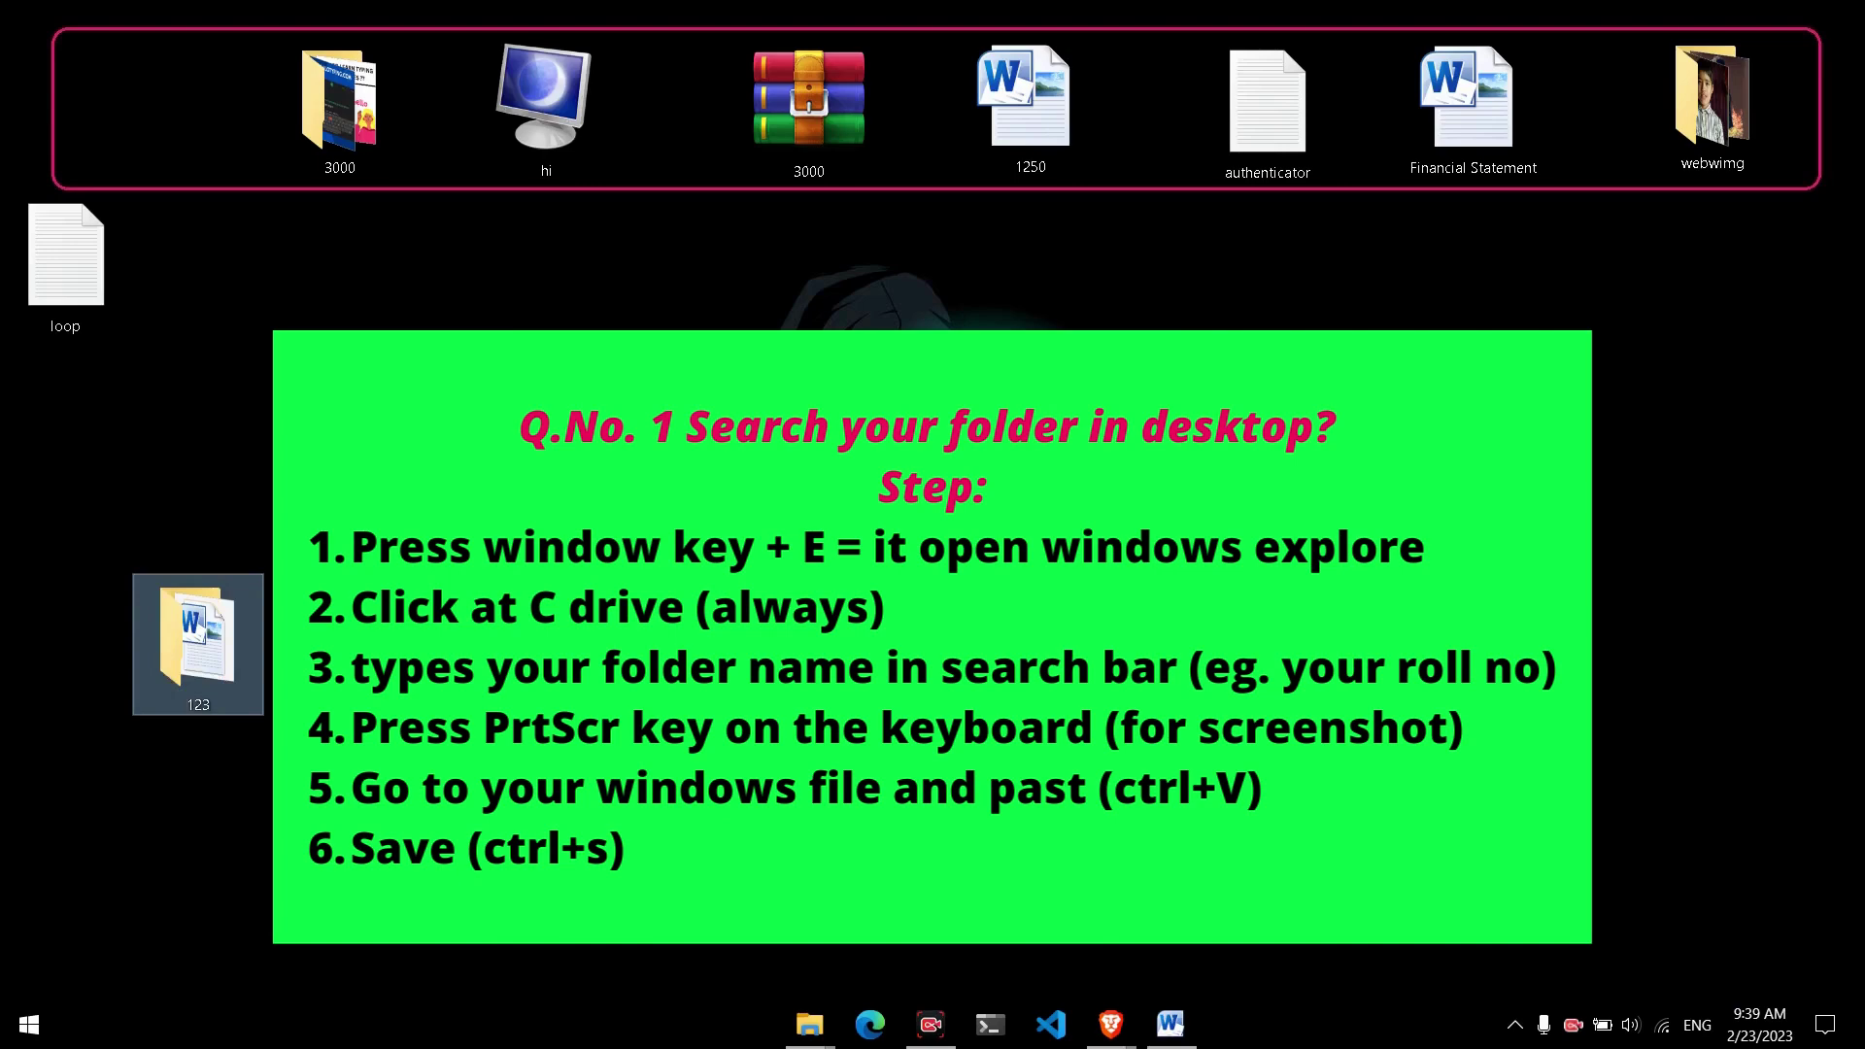
{"action": "left_click", "coordinate": [787, 530]}
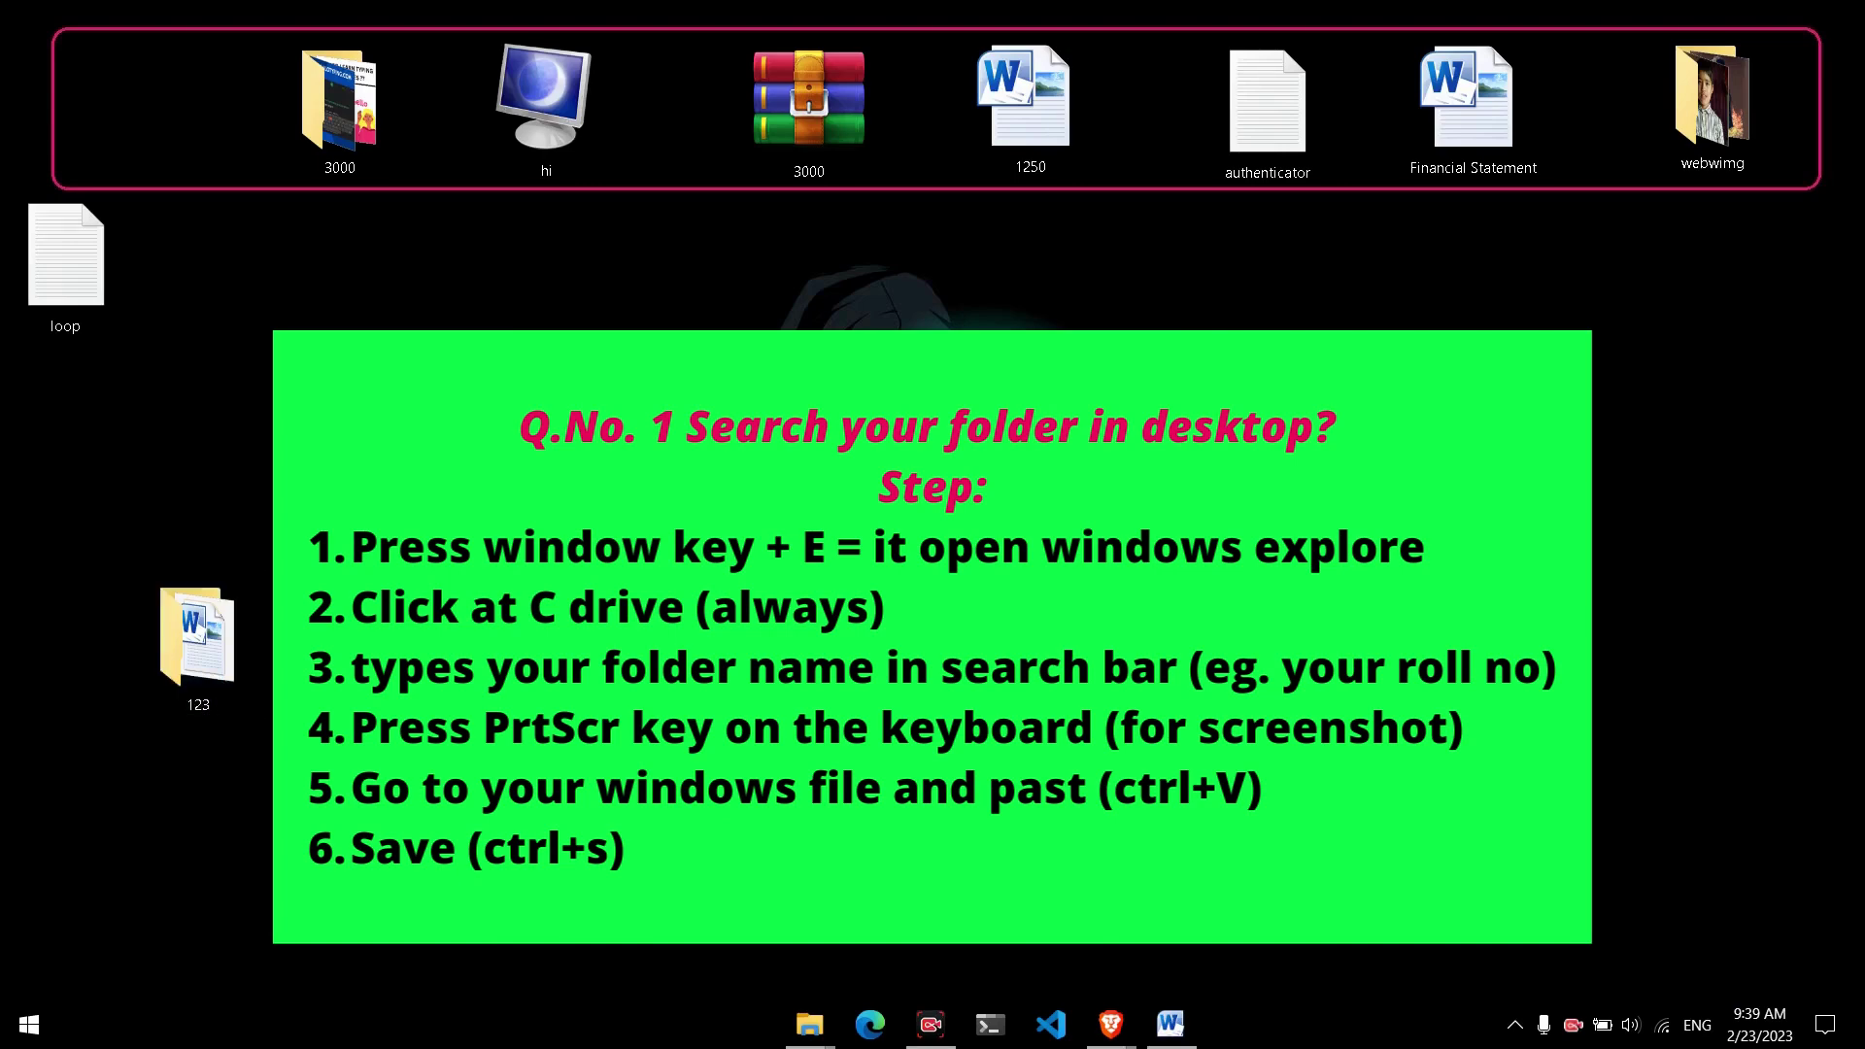
Search the Desktop for the folder named 123 in a new File Explorer window.
{"action": "key", "text": "super+e"}
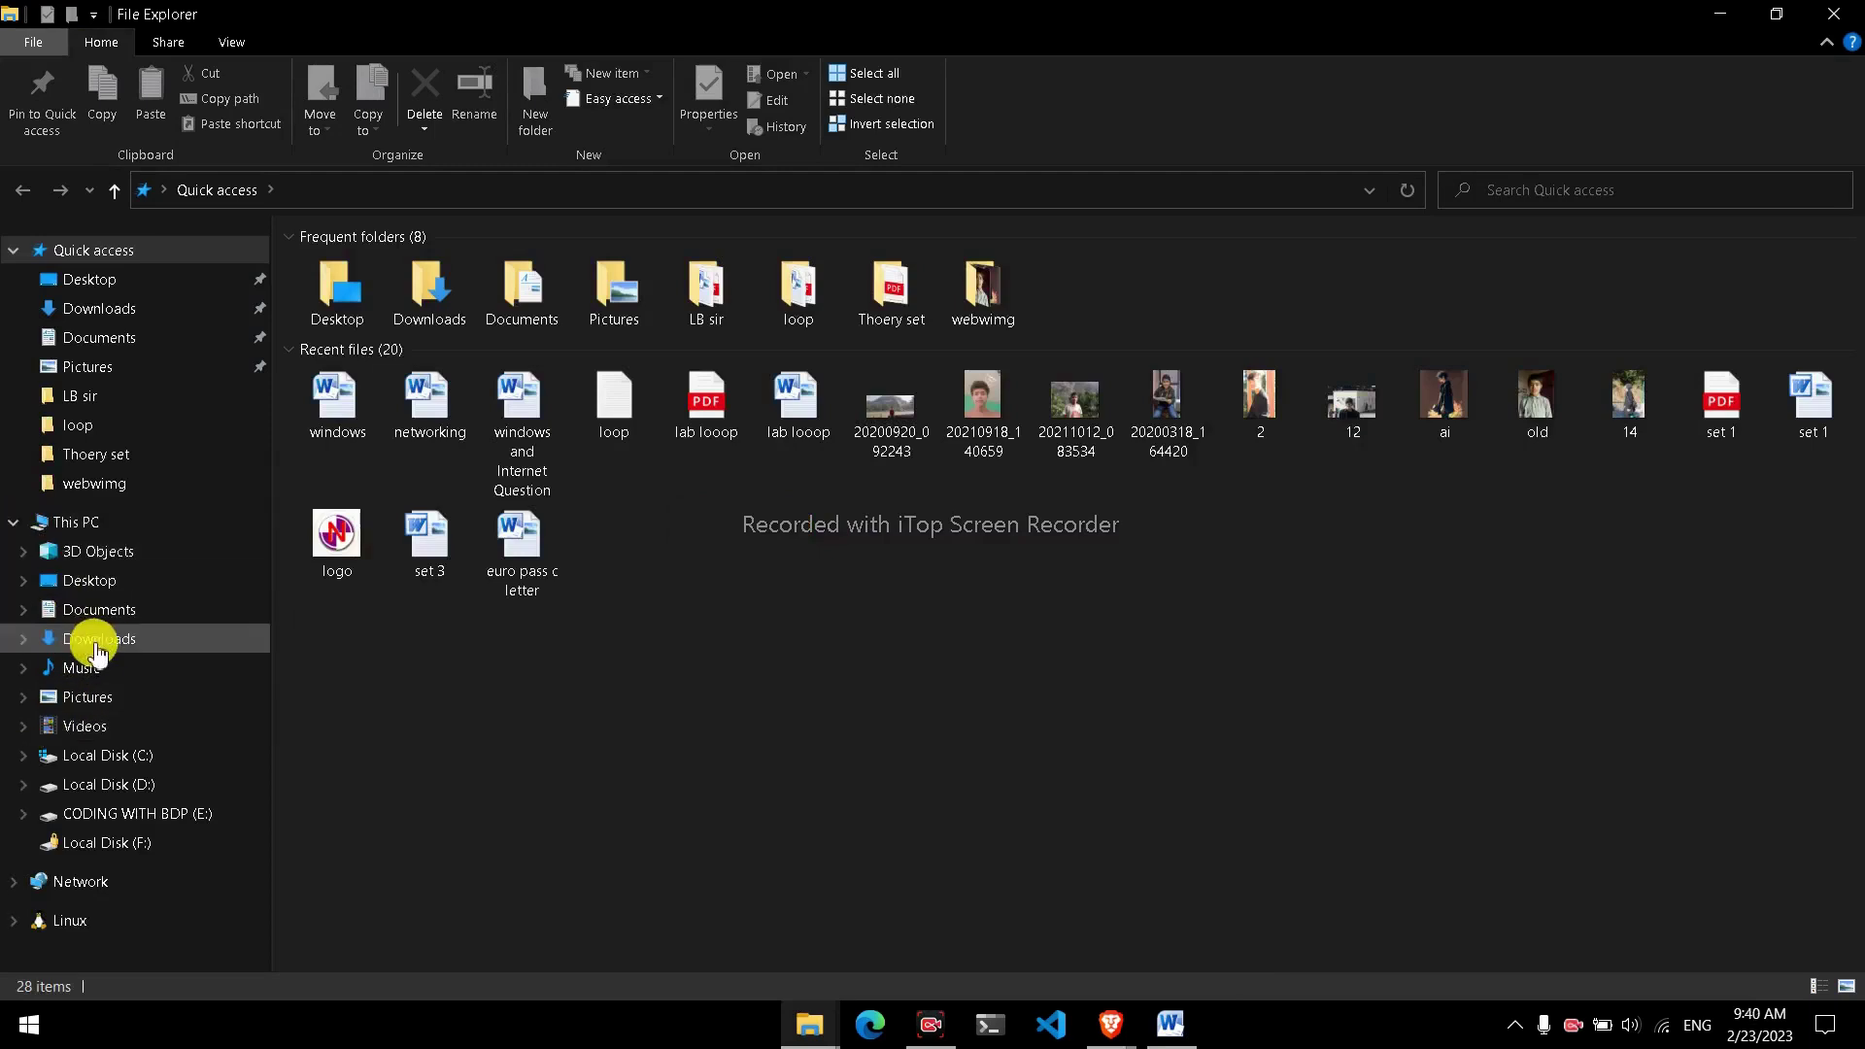
{"action": "left_click", "coordinate": [105, 582]}
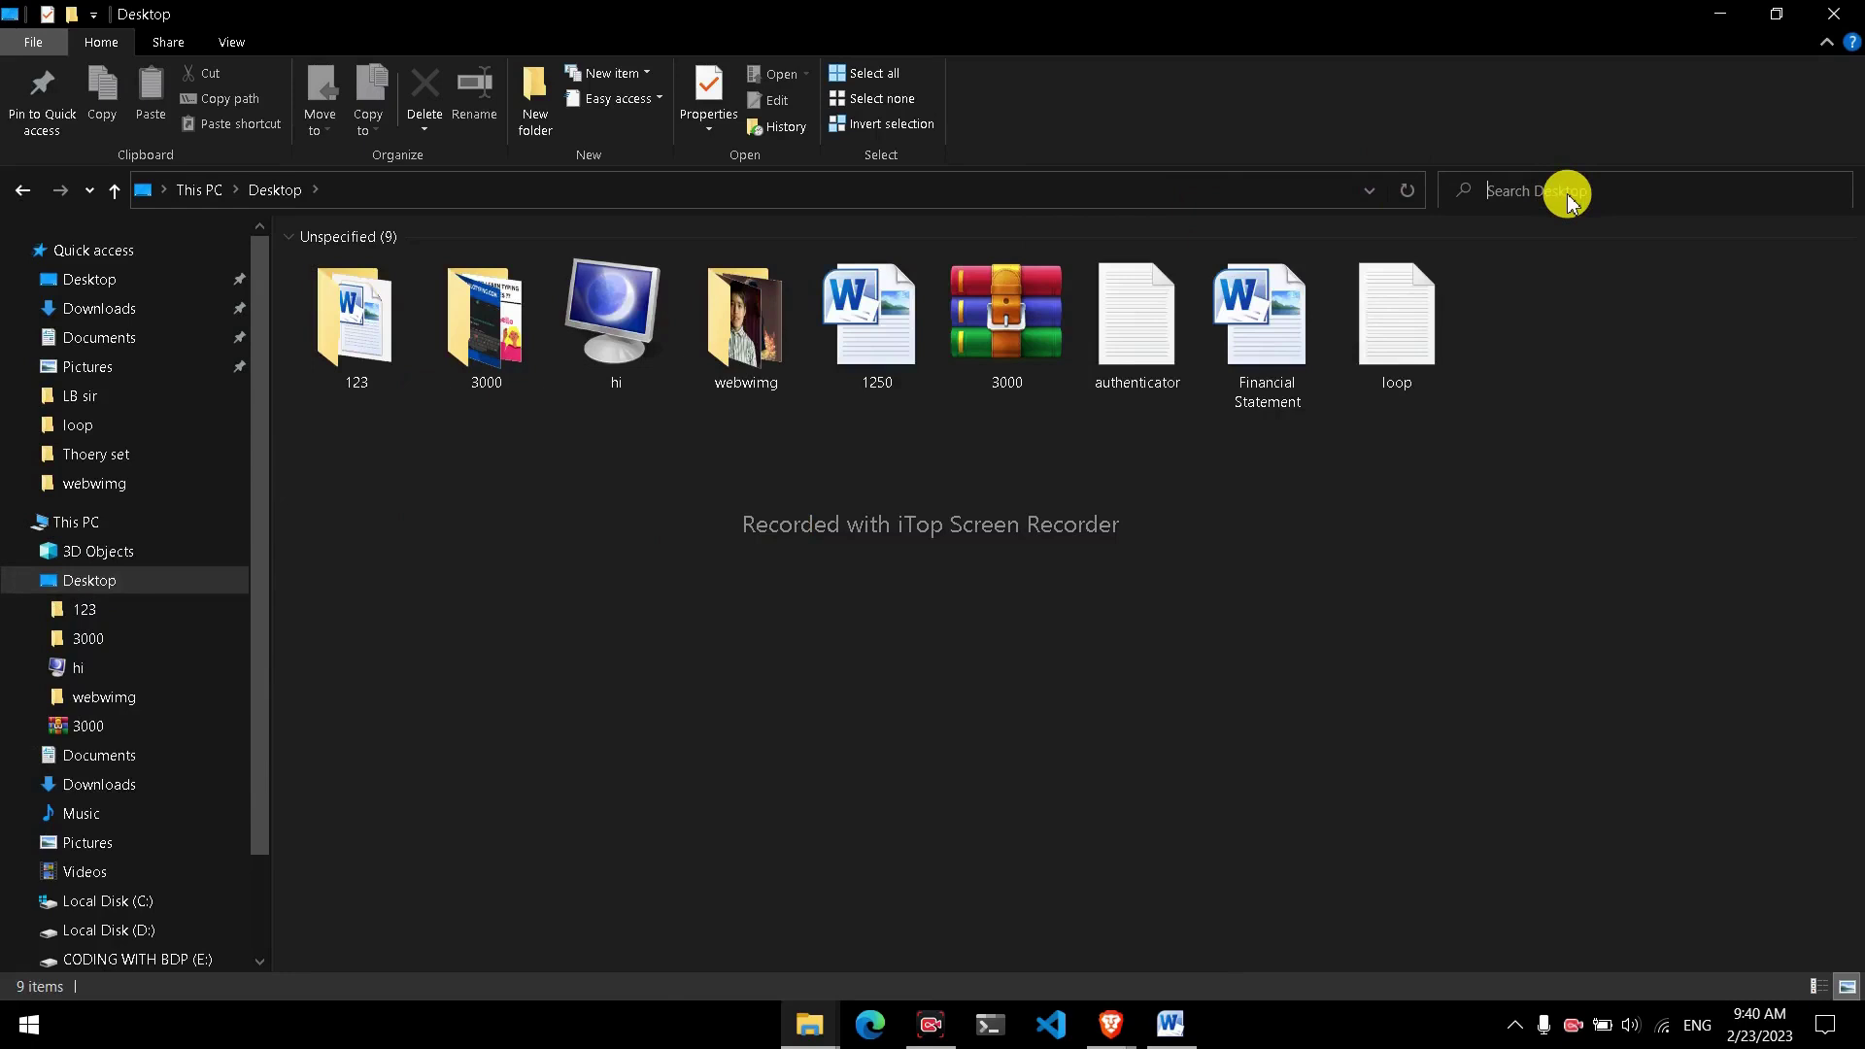
{"action": "type", "text": "123"}
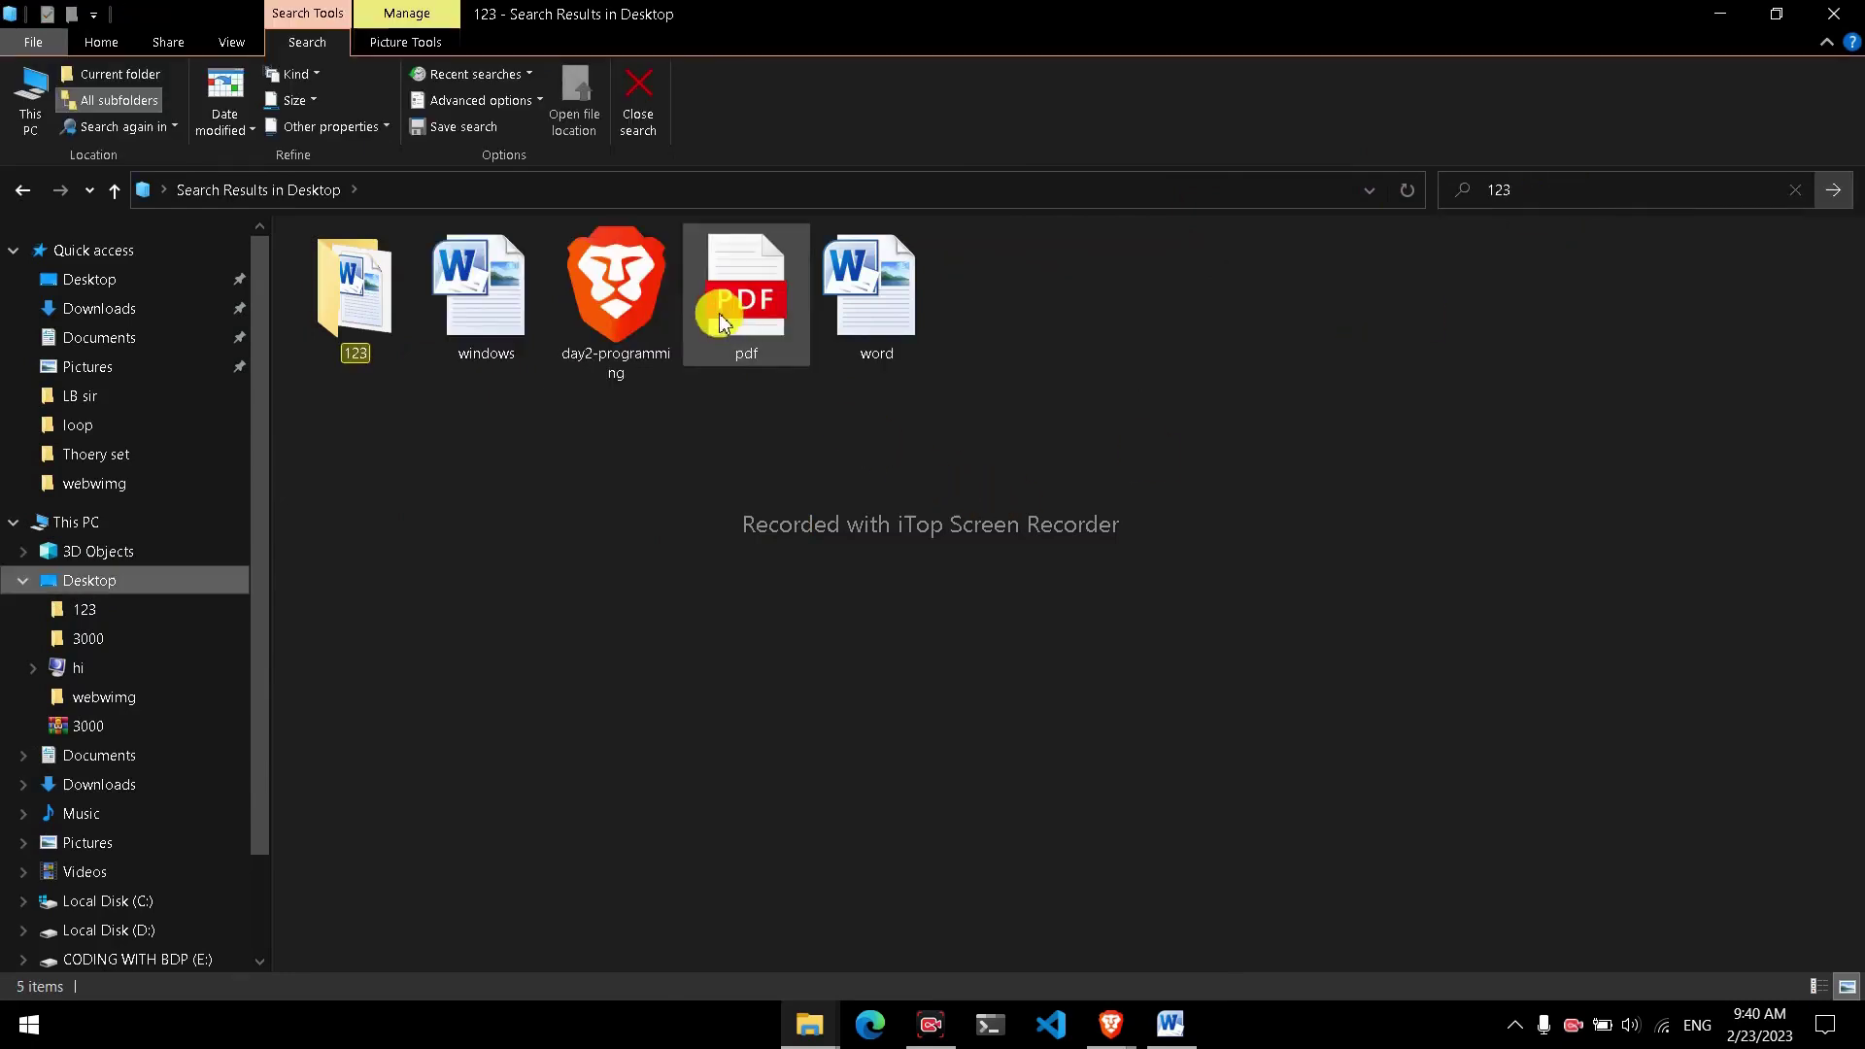
{"action": "mouse_move", "coordinate": [373, 326]}
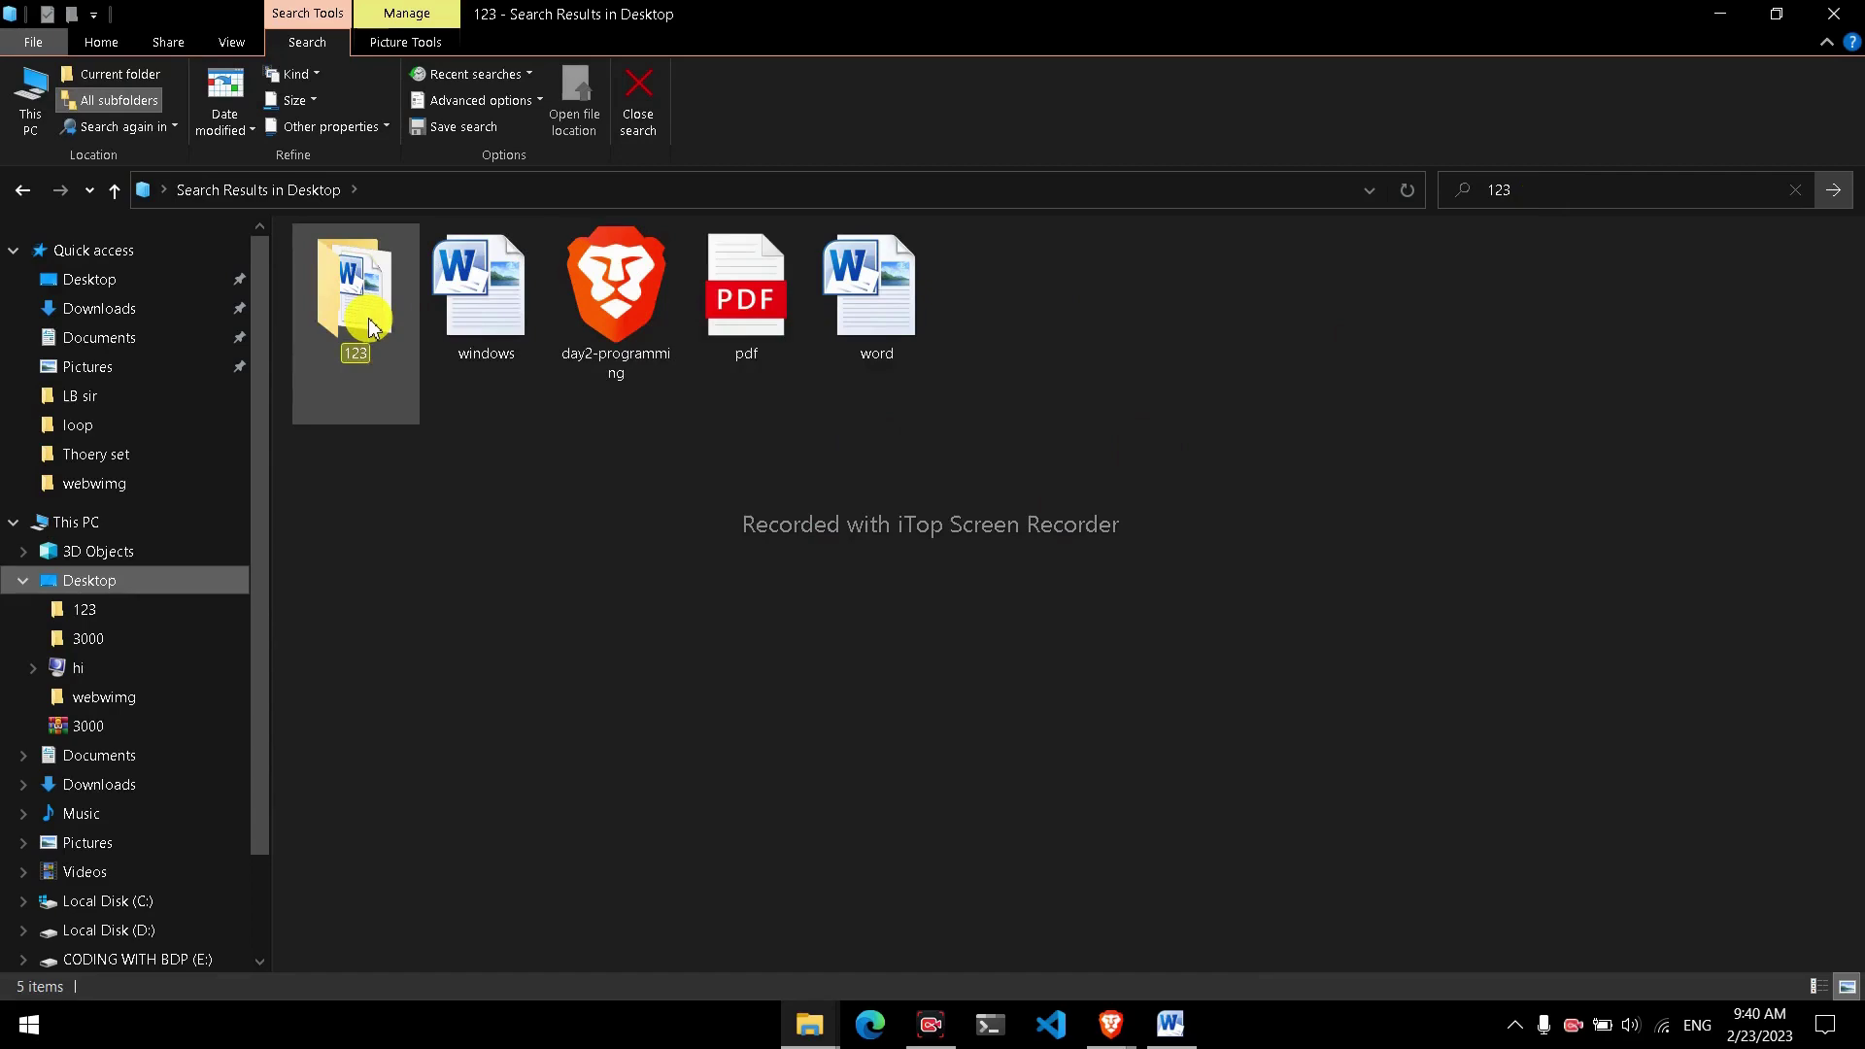
Switch to the windows document in Word, paste the screenshot of the Desktop search results and save the document.
{"action": "key", "text": "alt+Tab"}
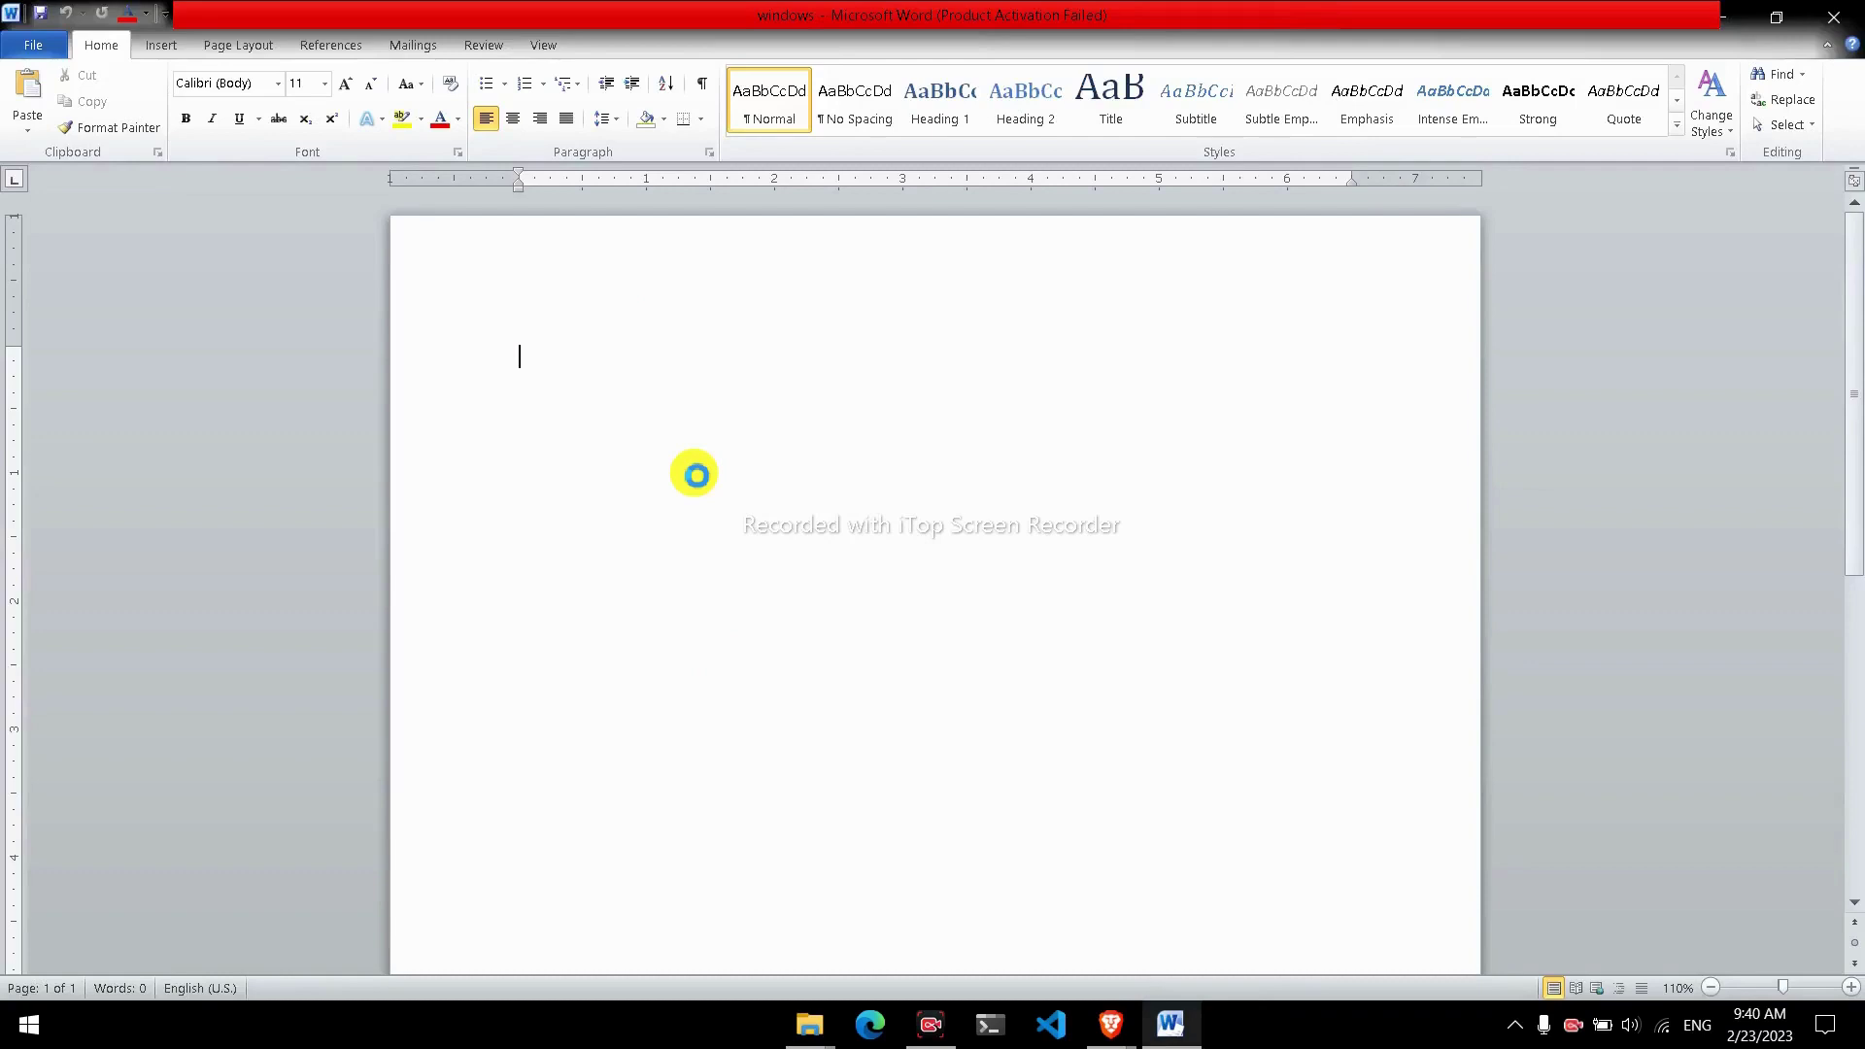
{"action": "key", "text": "ctrl+v"}
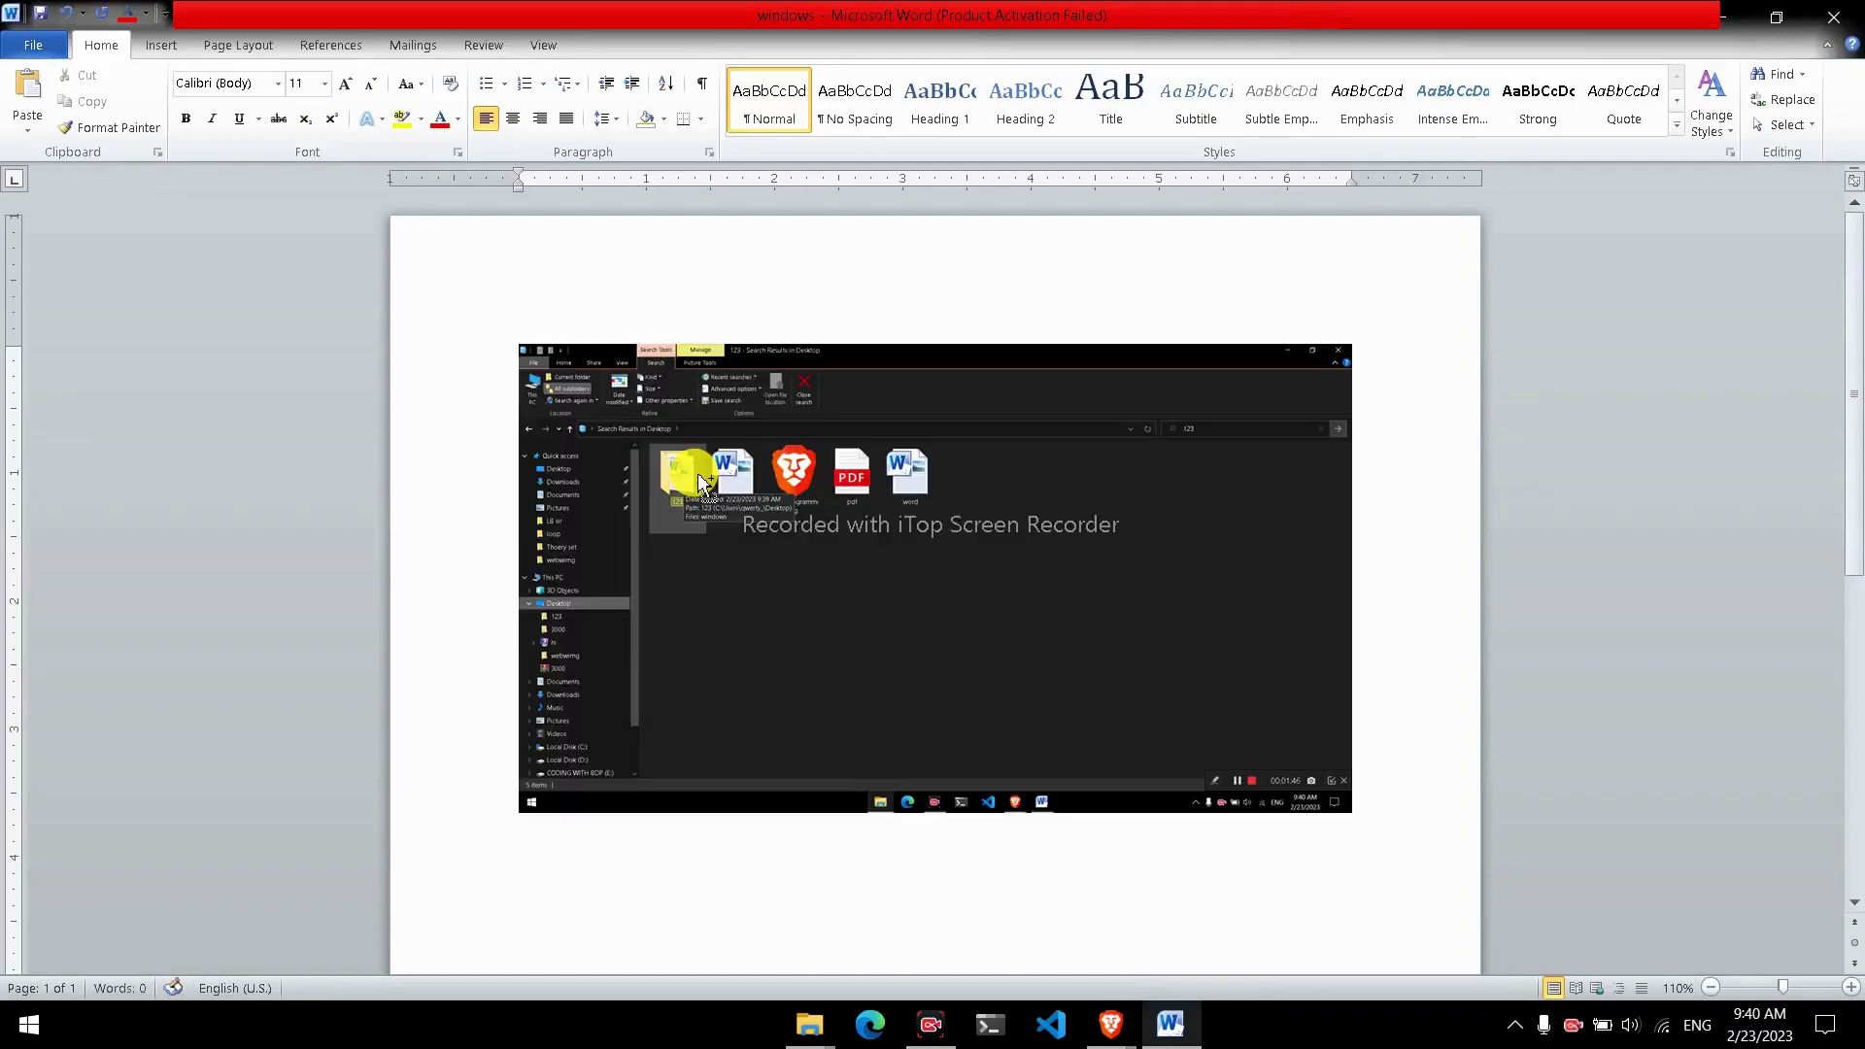
{"action": "key", "text": "ctrl+s"}
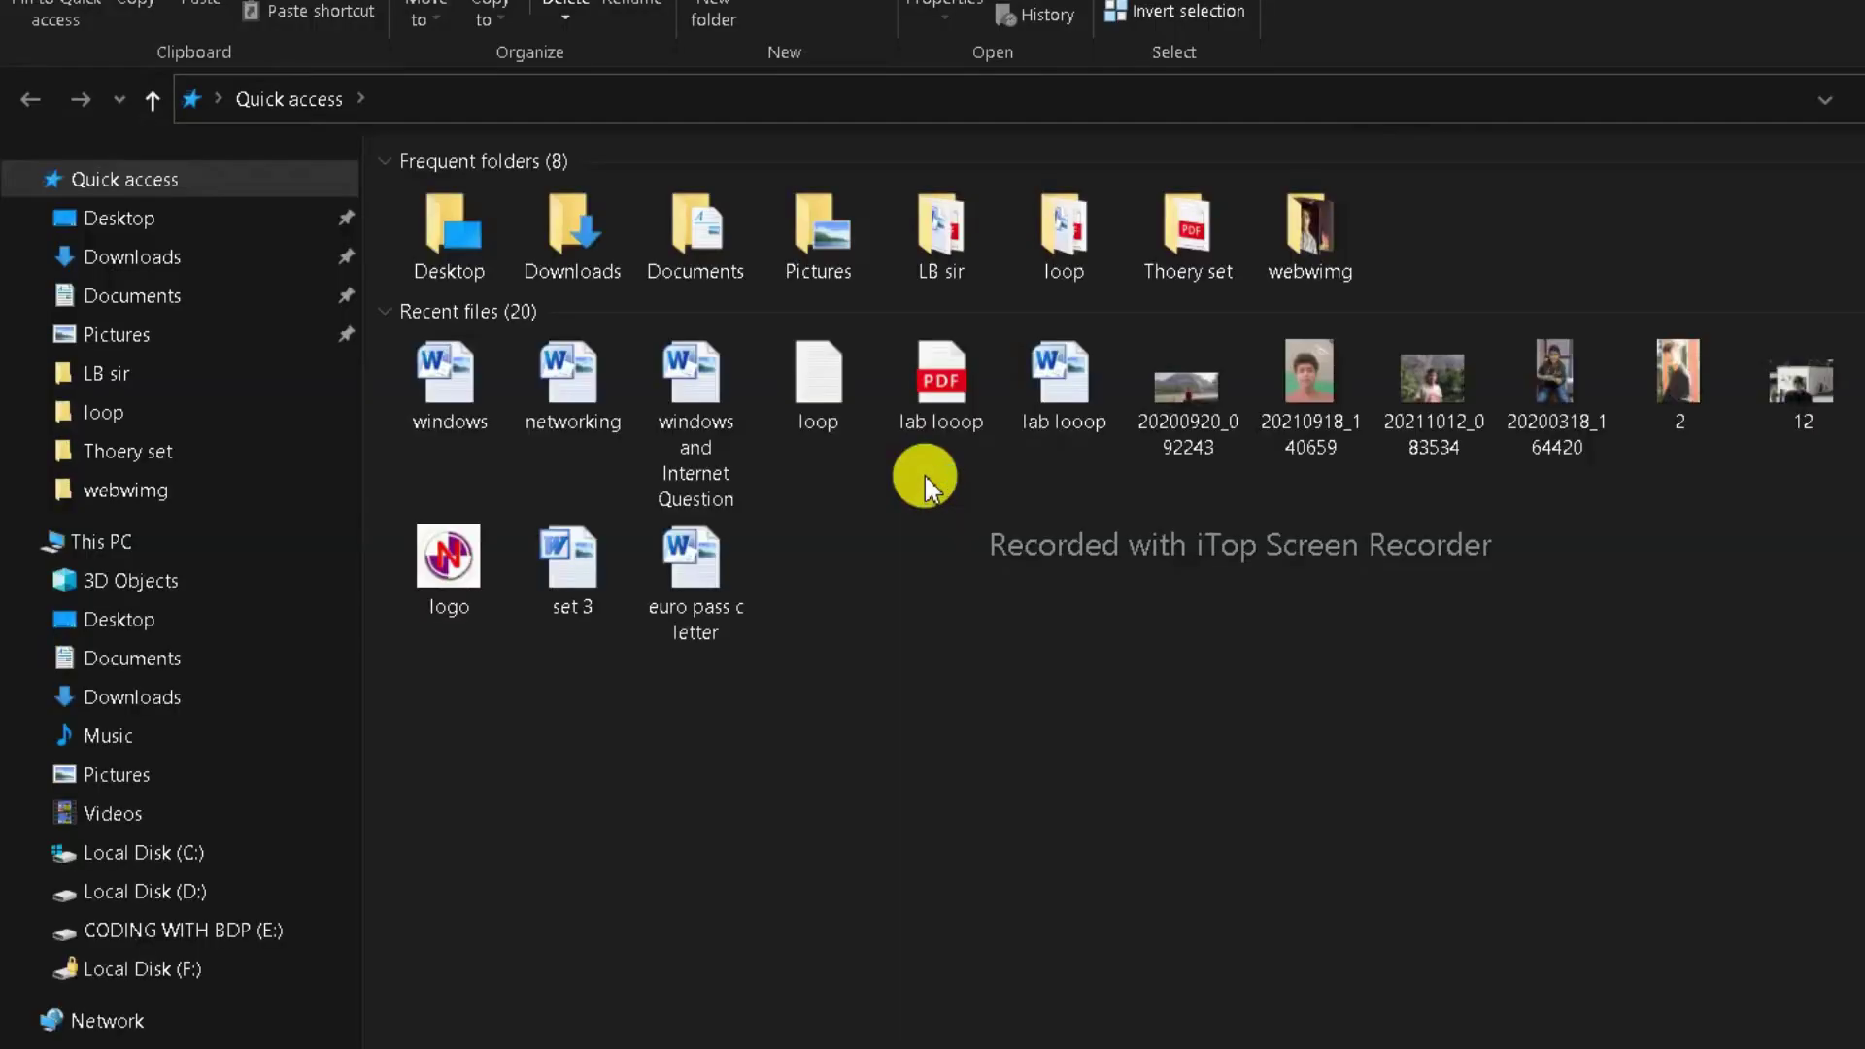
Search Local Disk (D:) for .pdf files.
{"action": "left_click", "coordinate": [154, 891]}
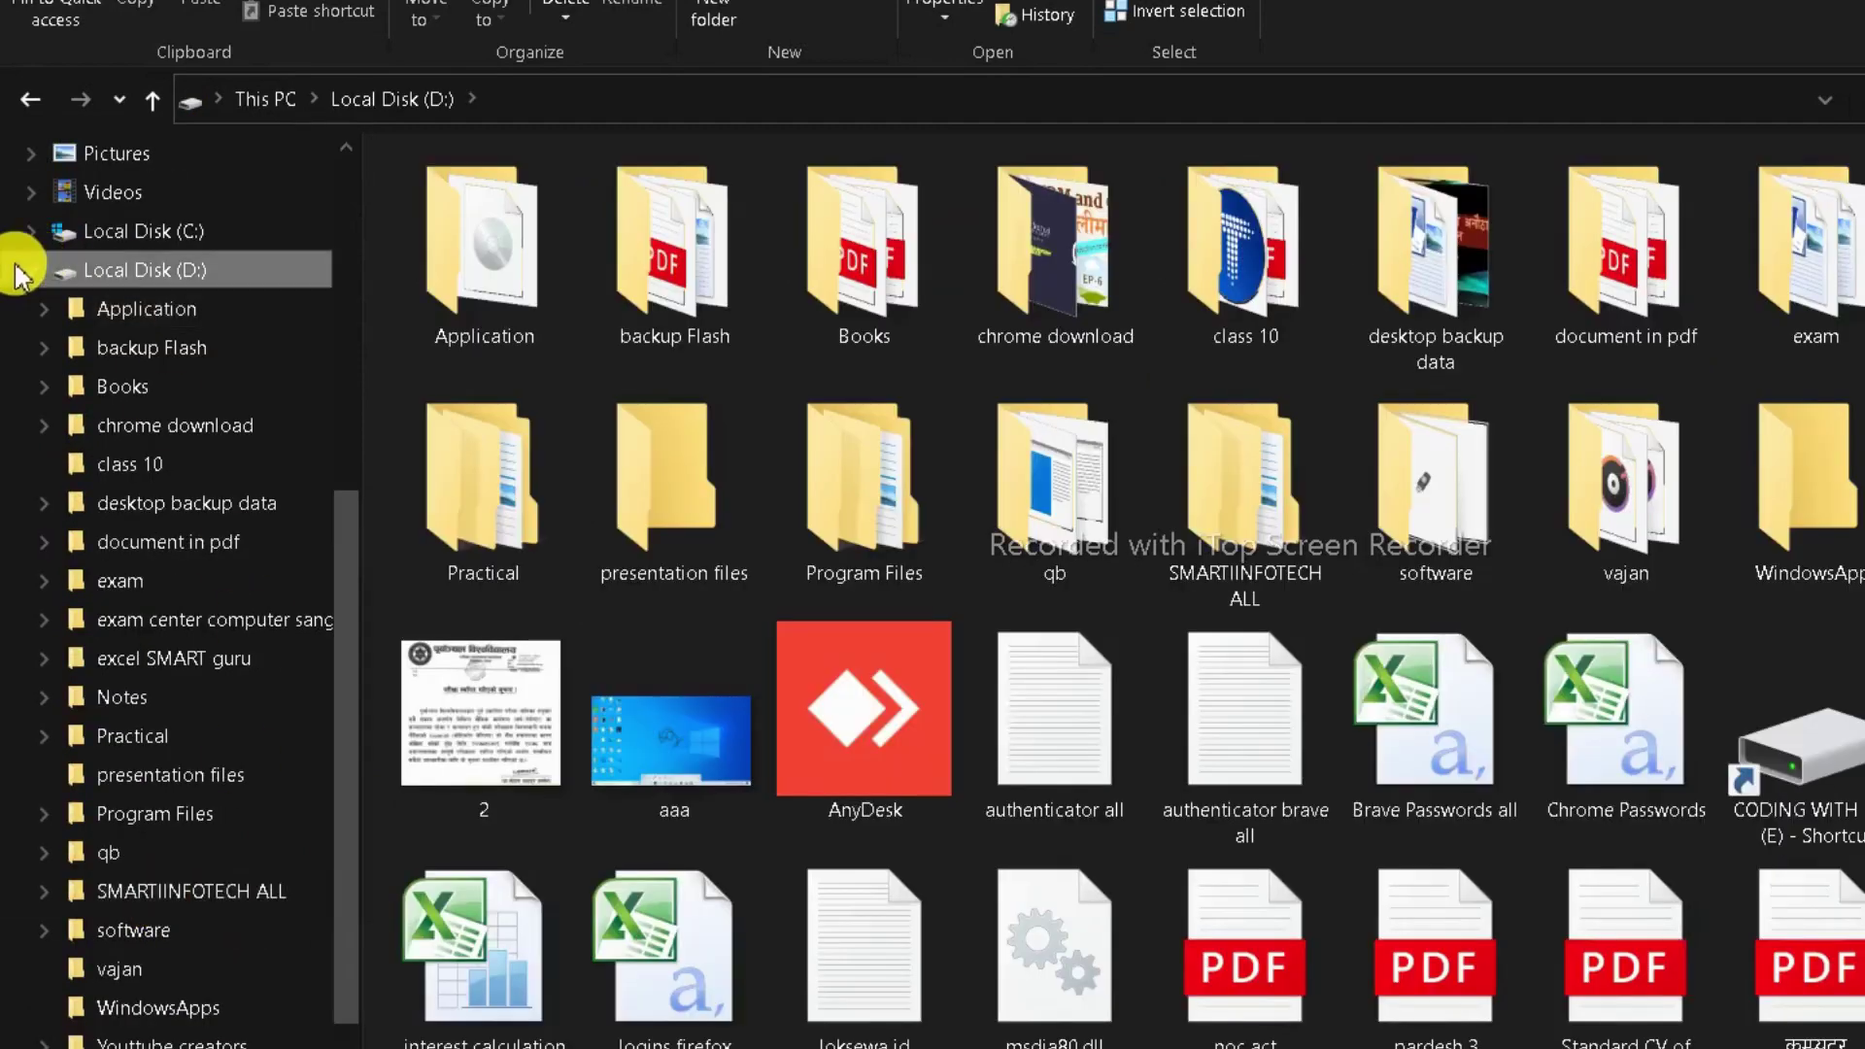
{"action": "left_click", "coordinate": [30, 270]}
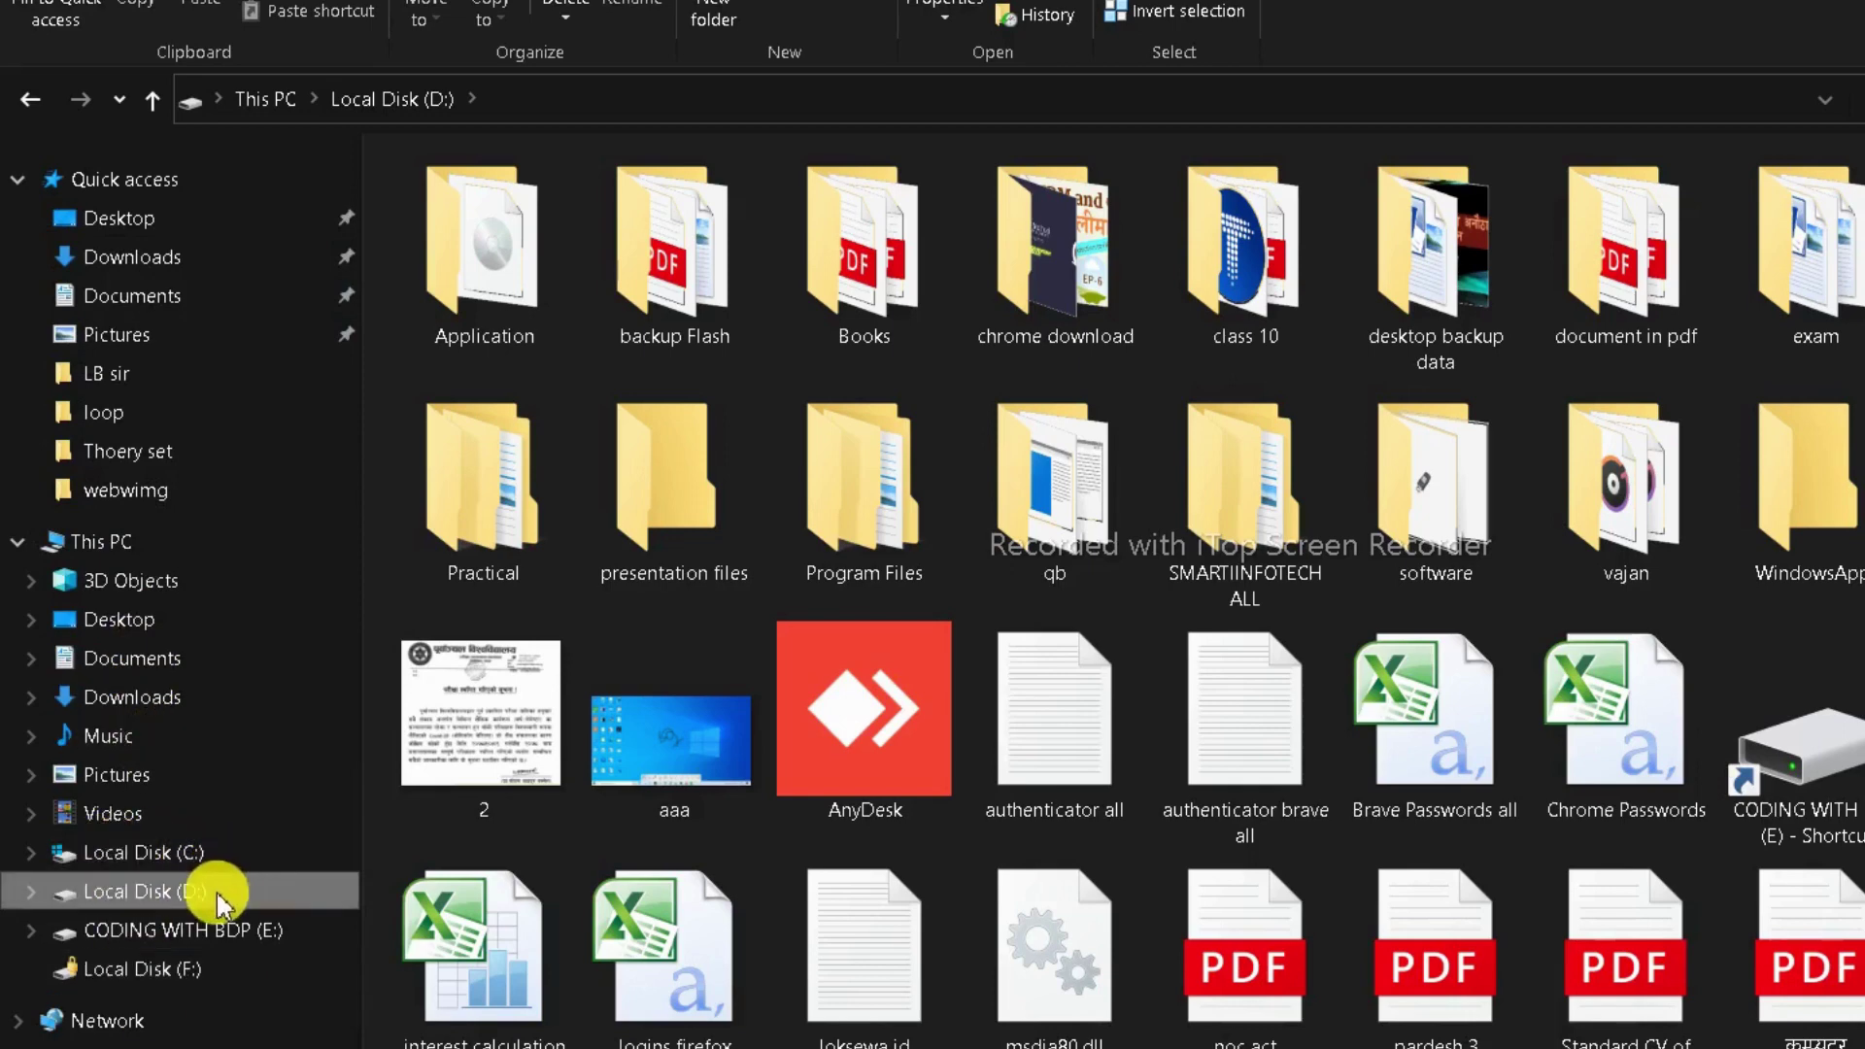
{"action": "double_click", "coordinate": [110, 553]}
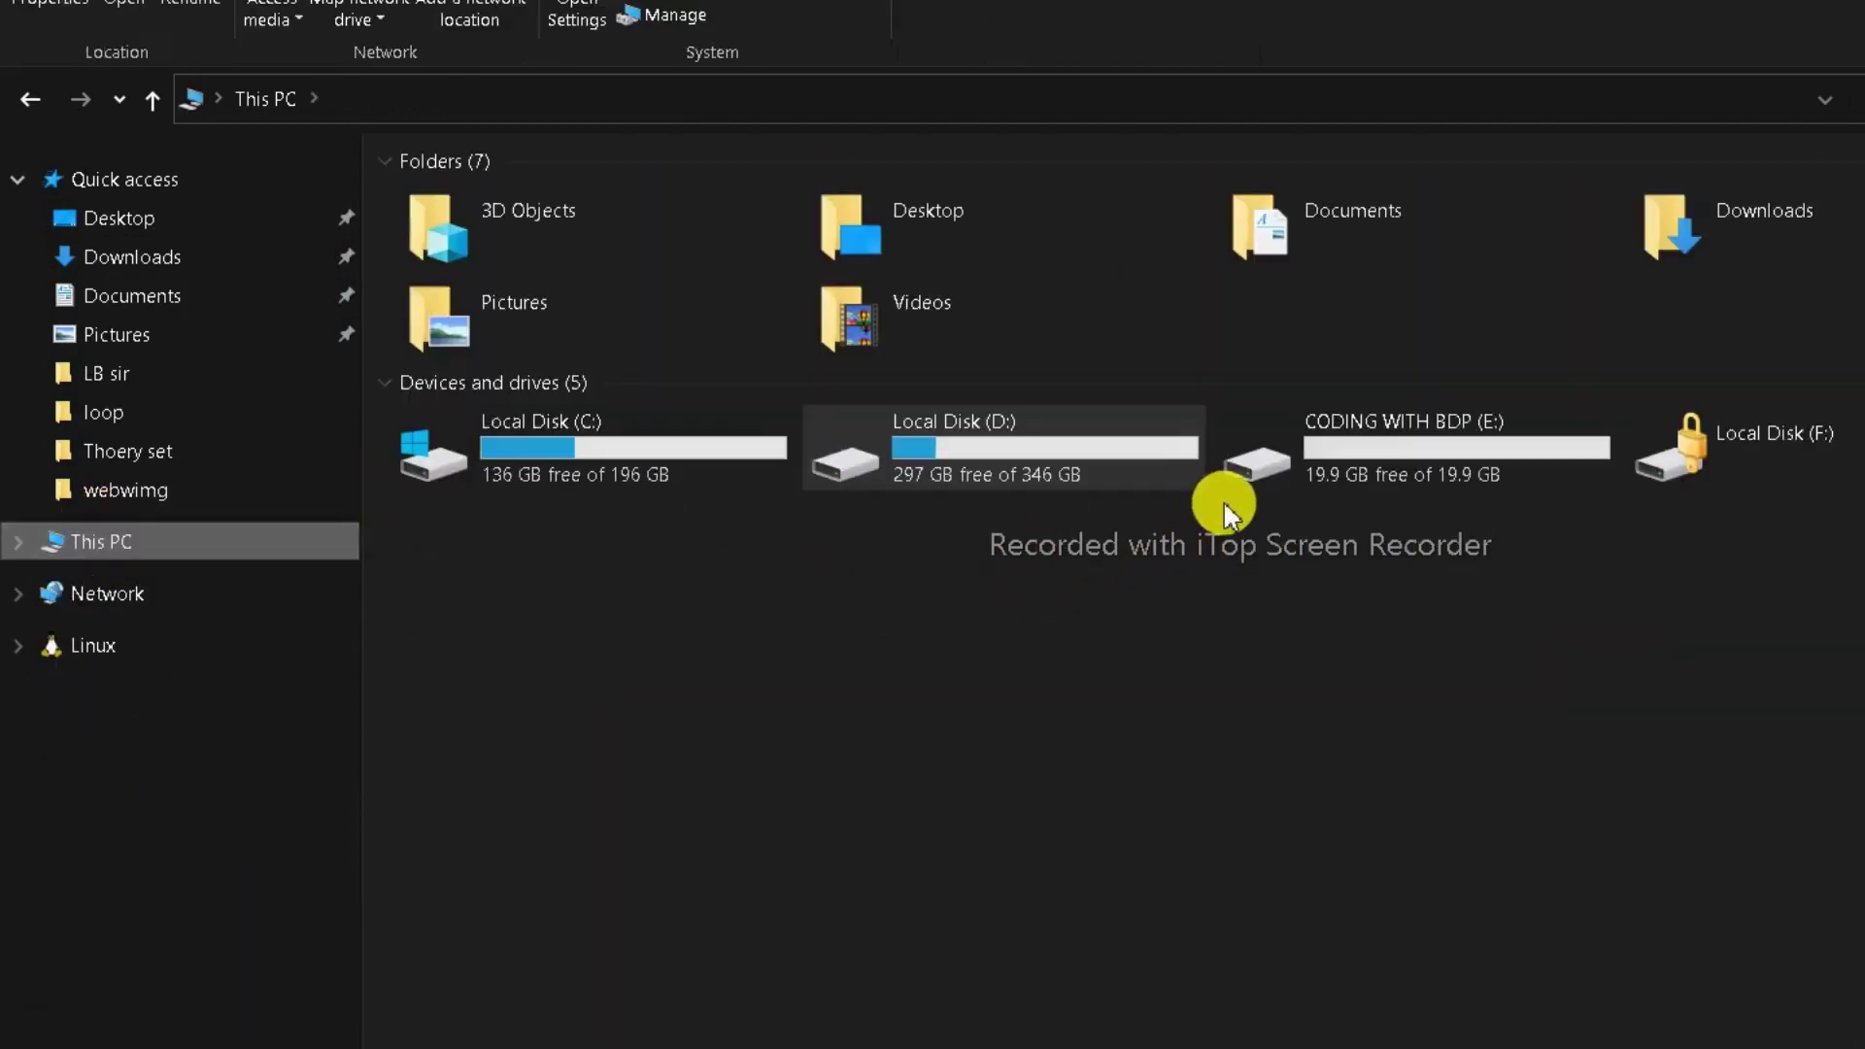
{"action": "left_click", "coordinate": [1075, 464]}
{"action": "double_click", "coordinate": [1075, 465]}
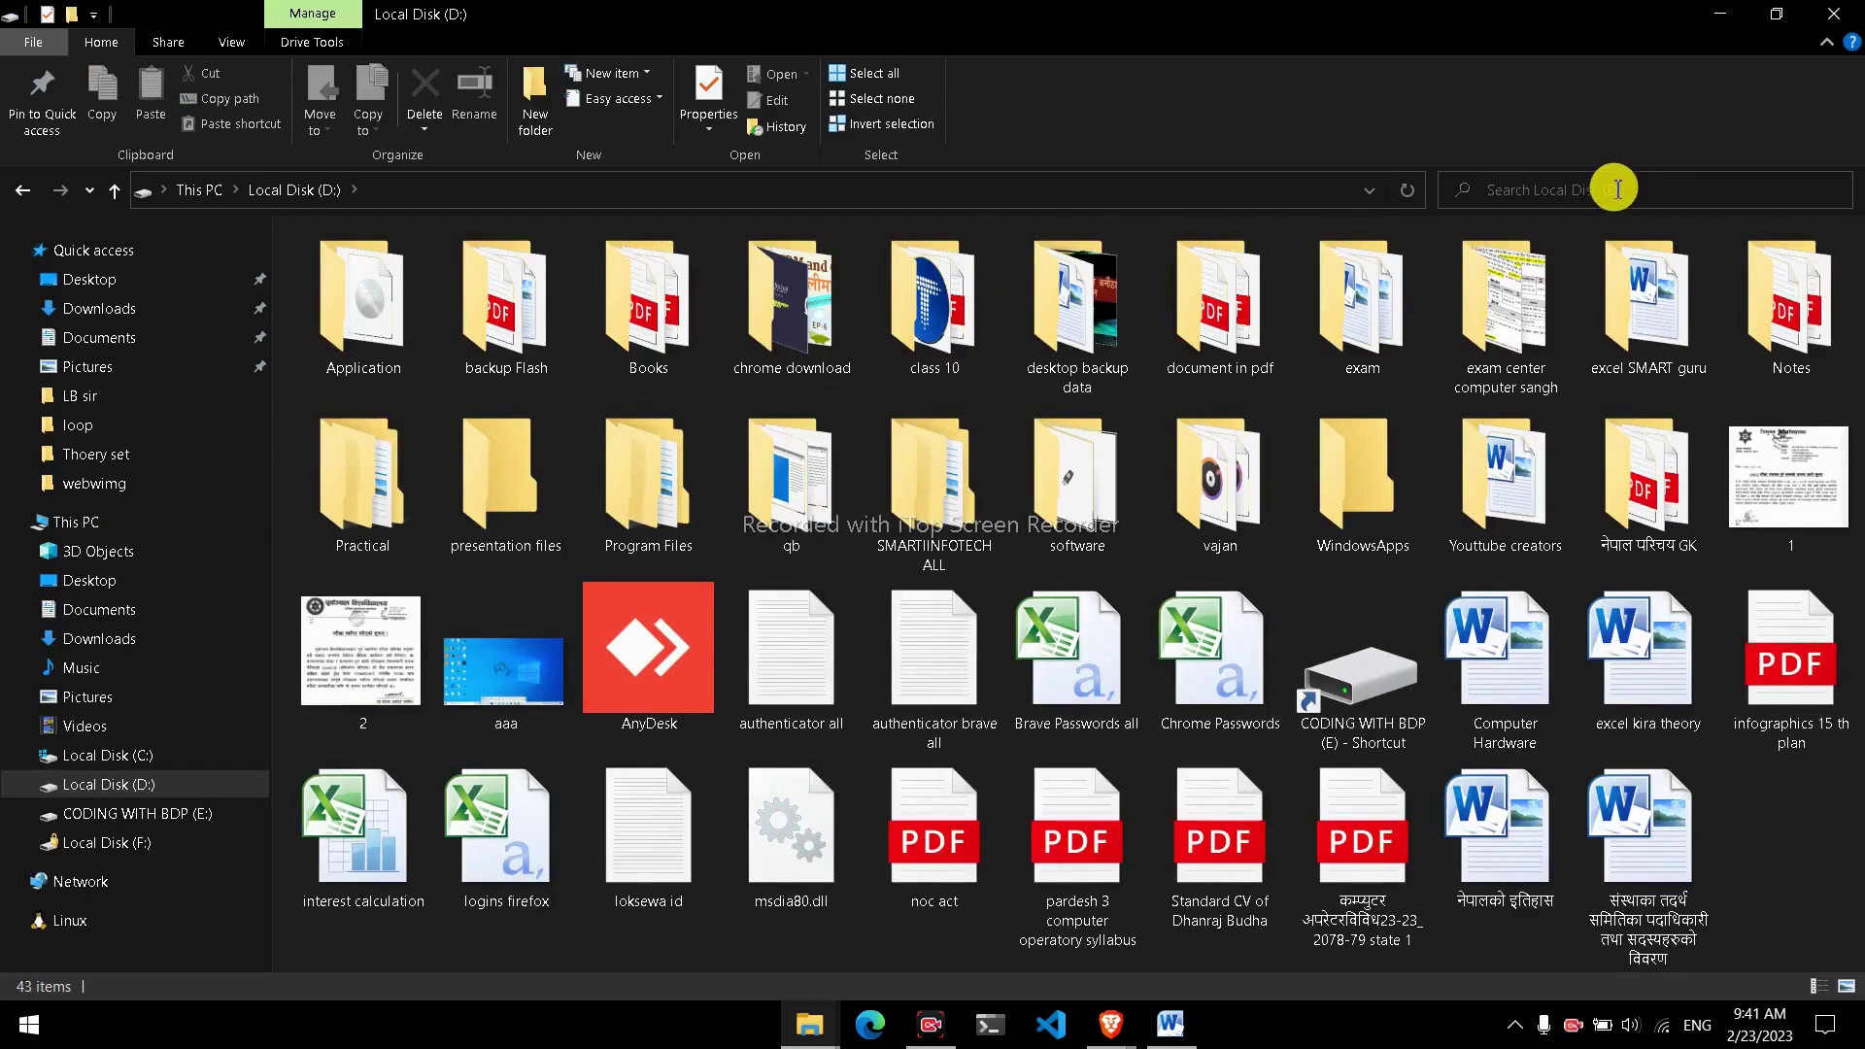
{"action": "left_click", "coordinate": [1618, 187]}
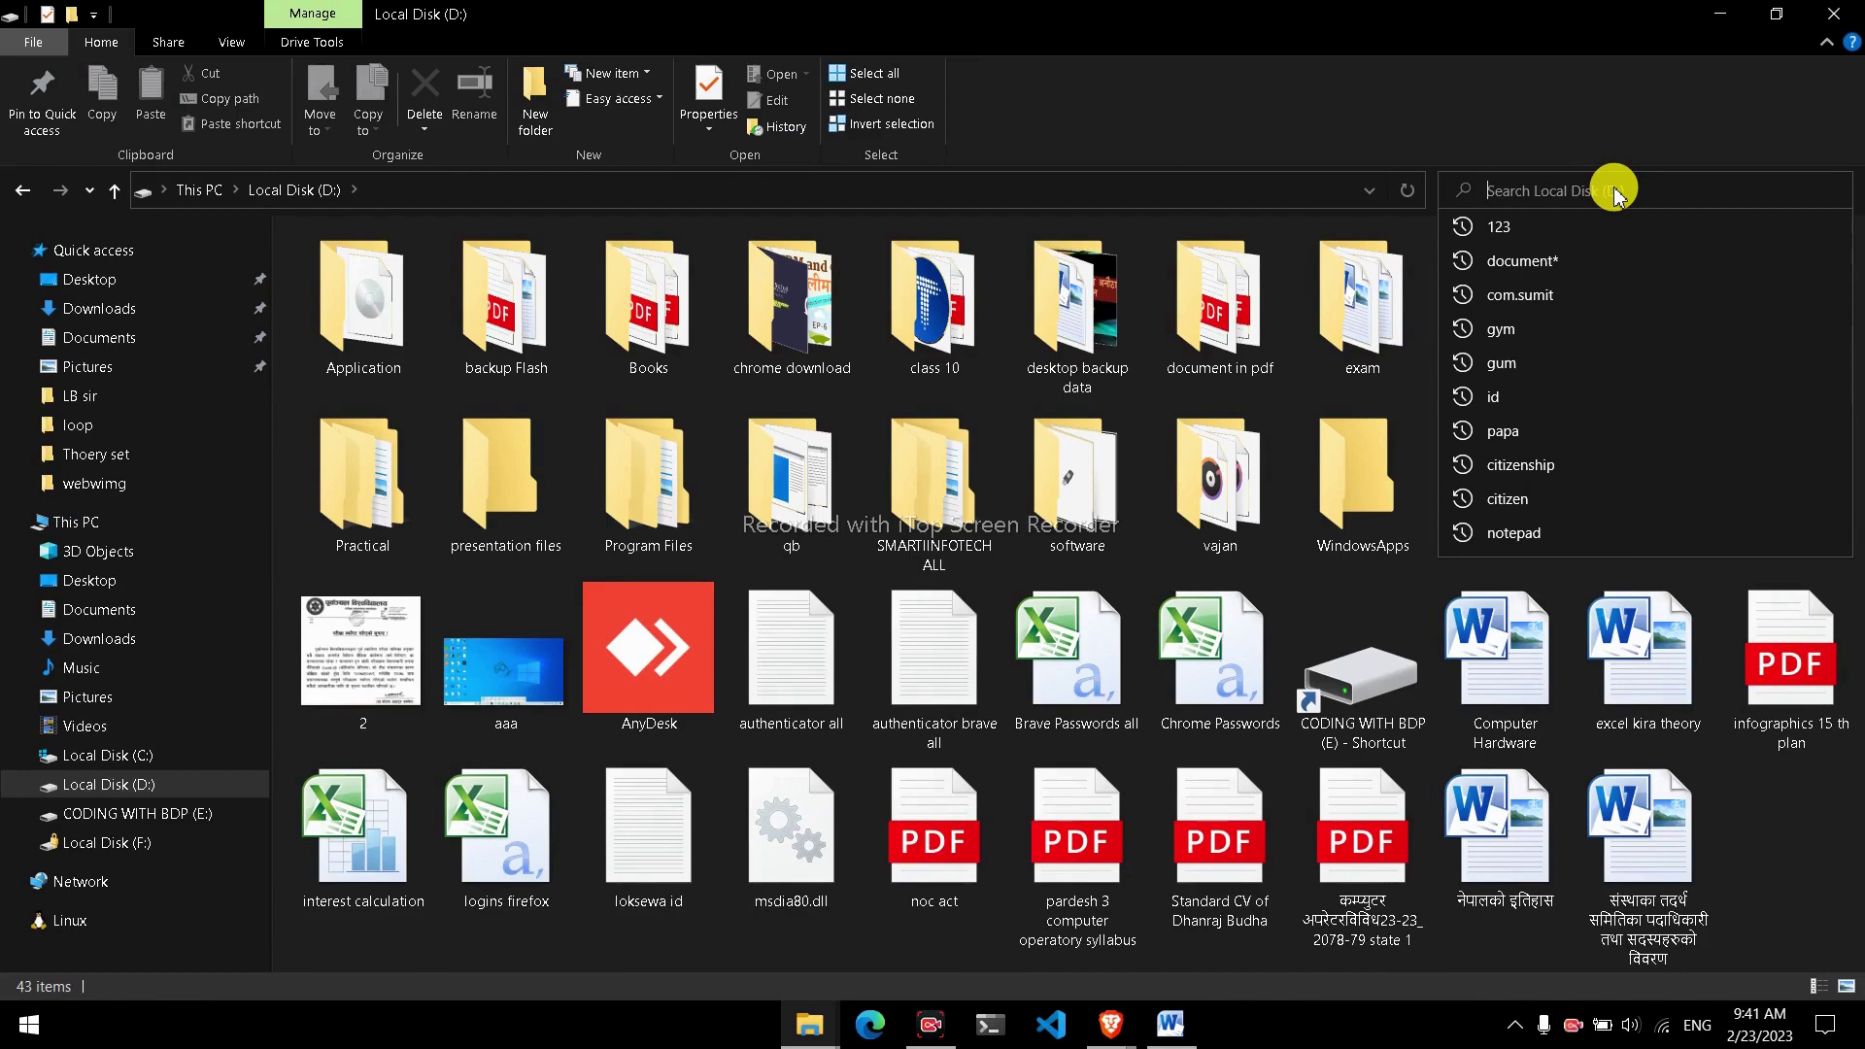
{"action": "type", "text": ".pdf"}
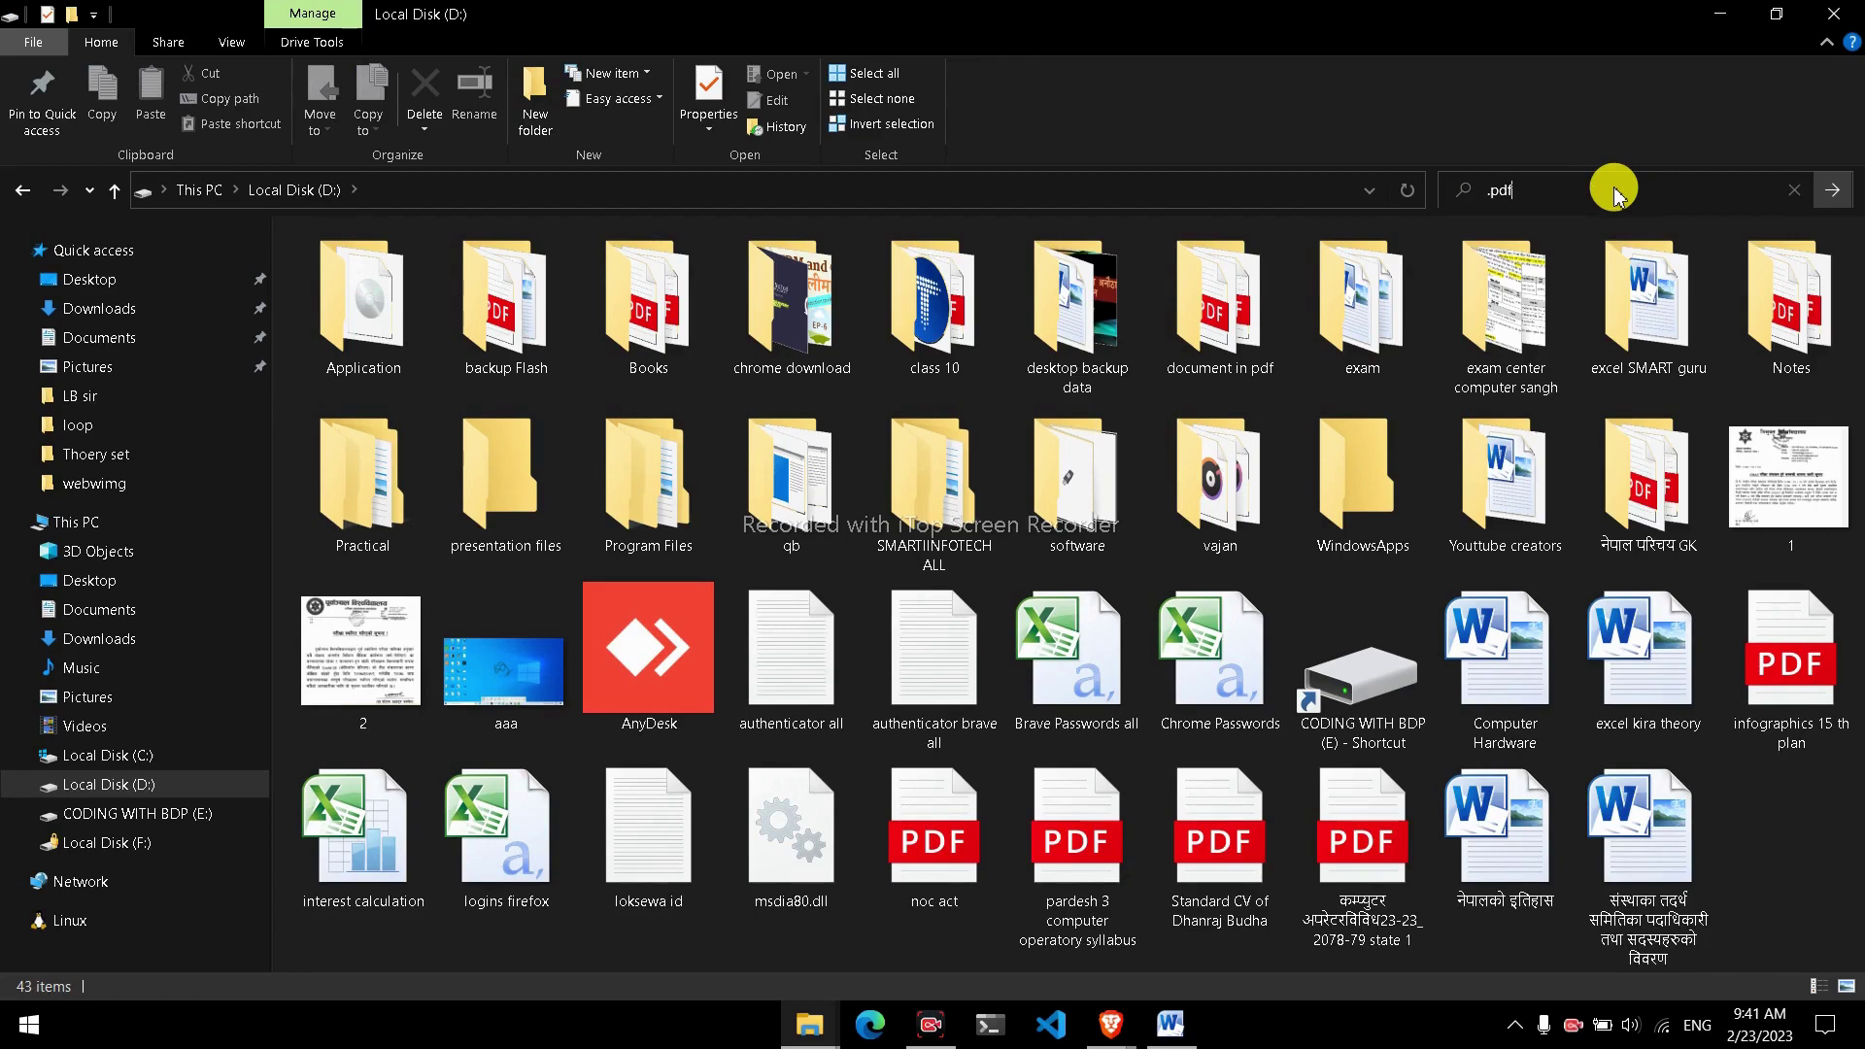
{"action": "key", "text": "Return"}
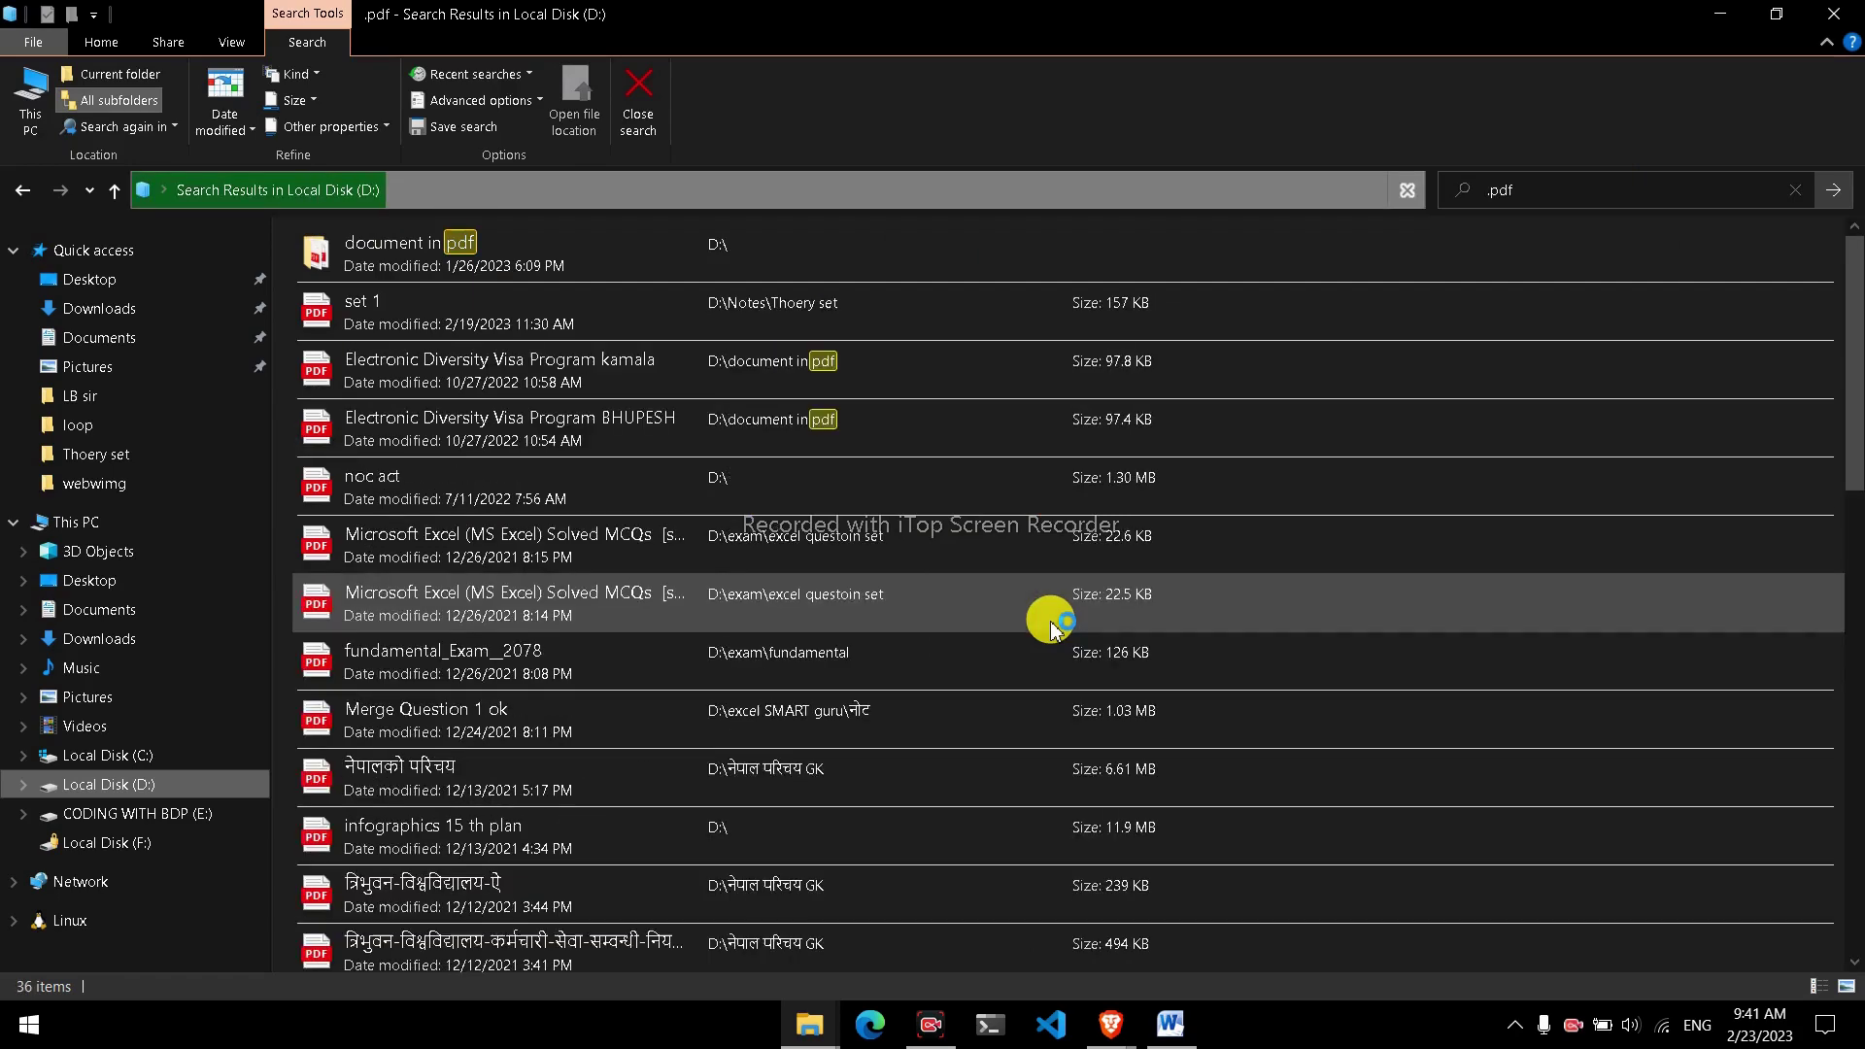
Switch to Word and paste the screenshot of the .pdf search results into the windows document after the first image.
{"action": "key", "text": "alt+Tab"}
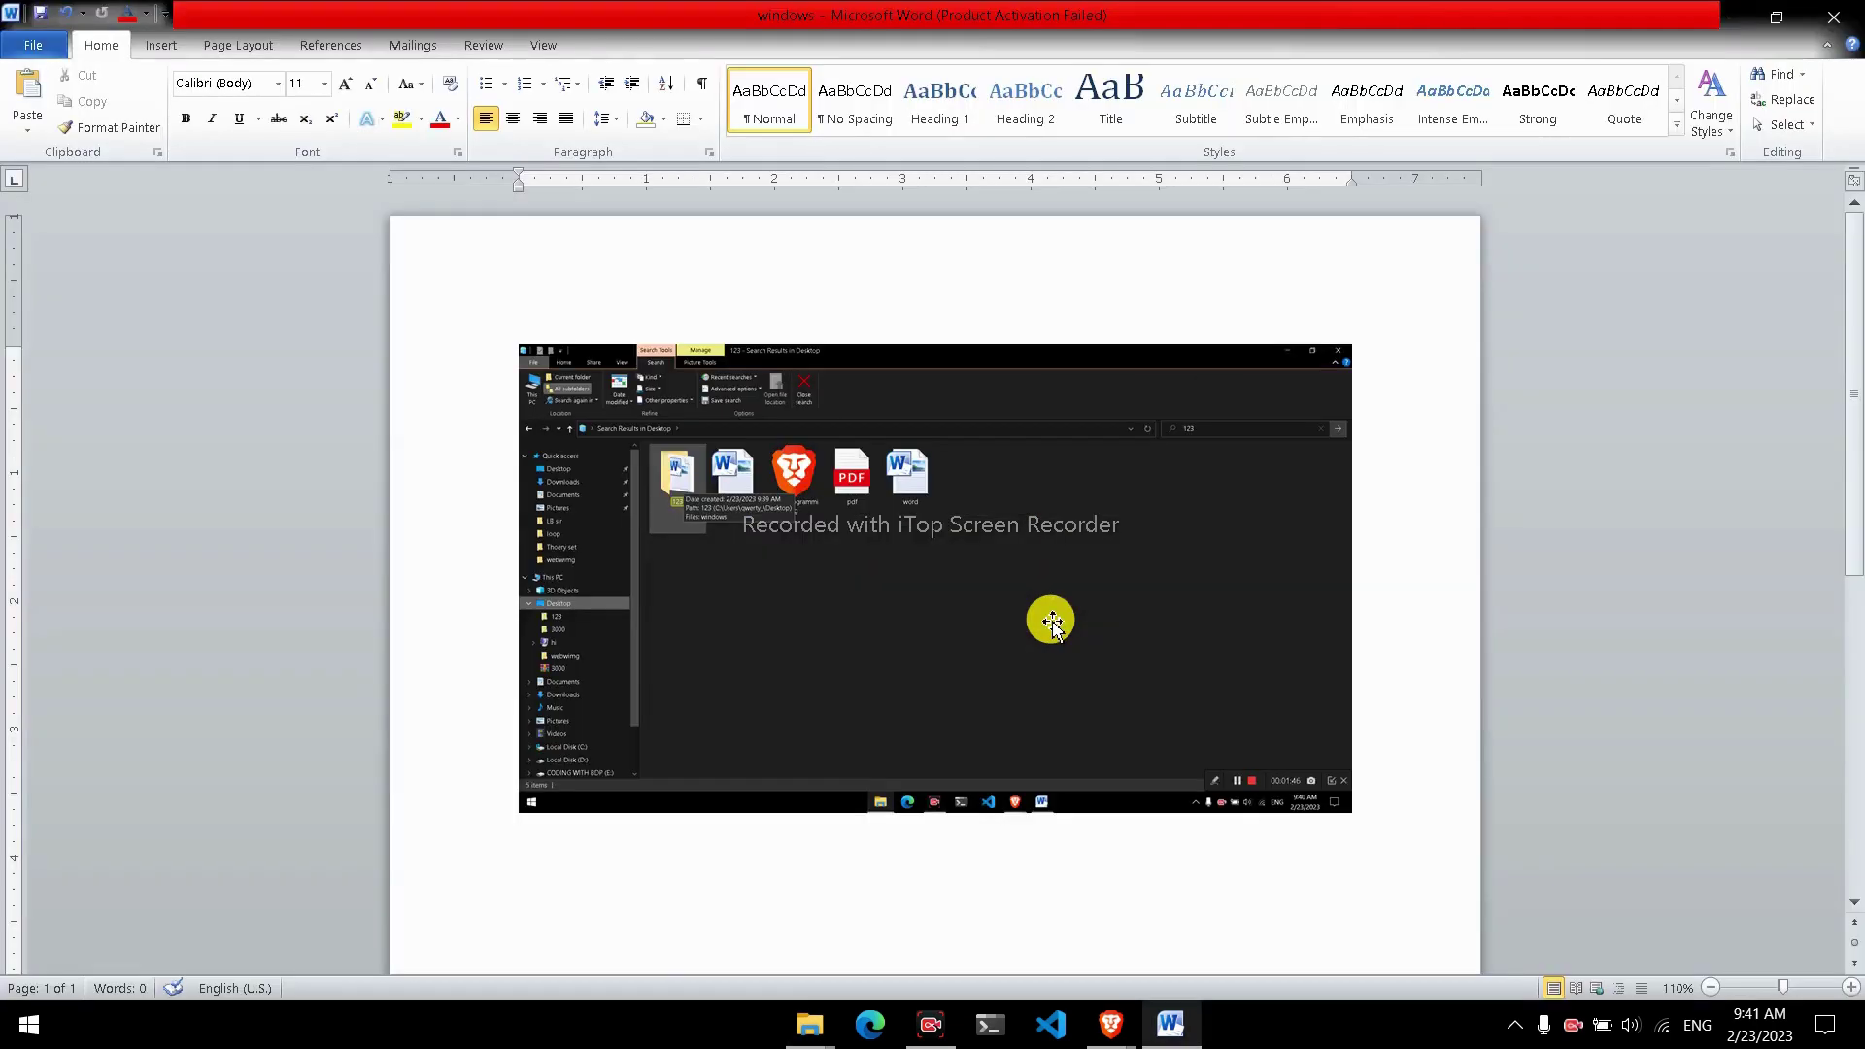
{"action": "key", "text": "ctrl+v"}
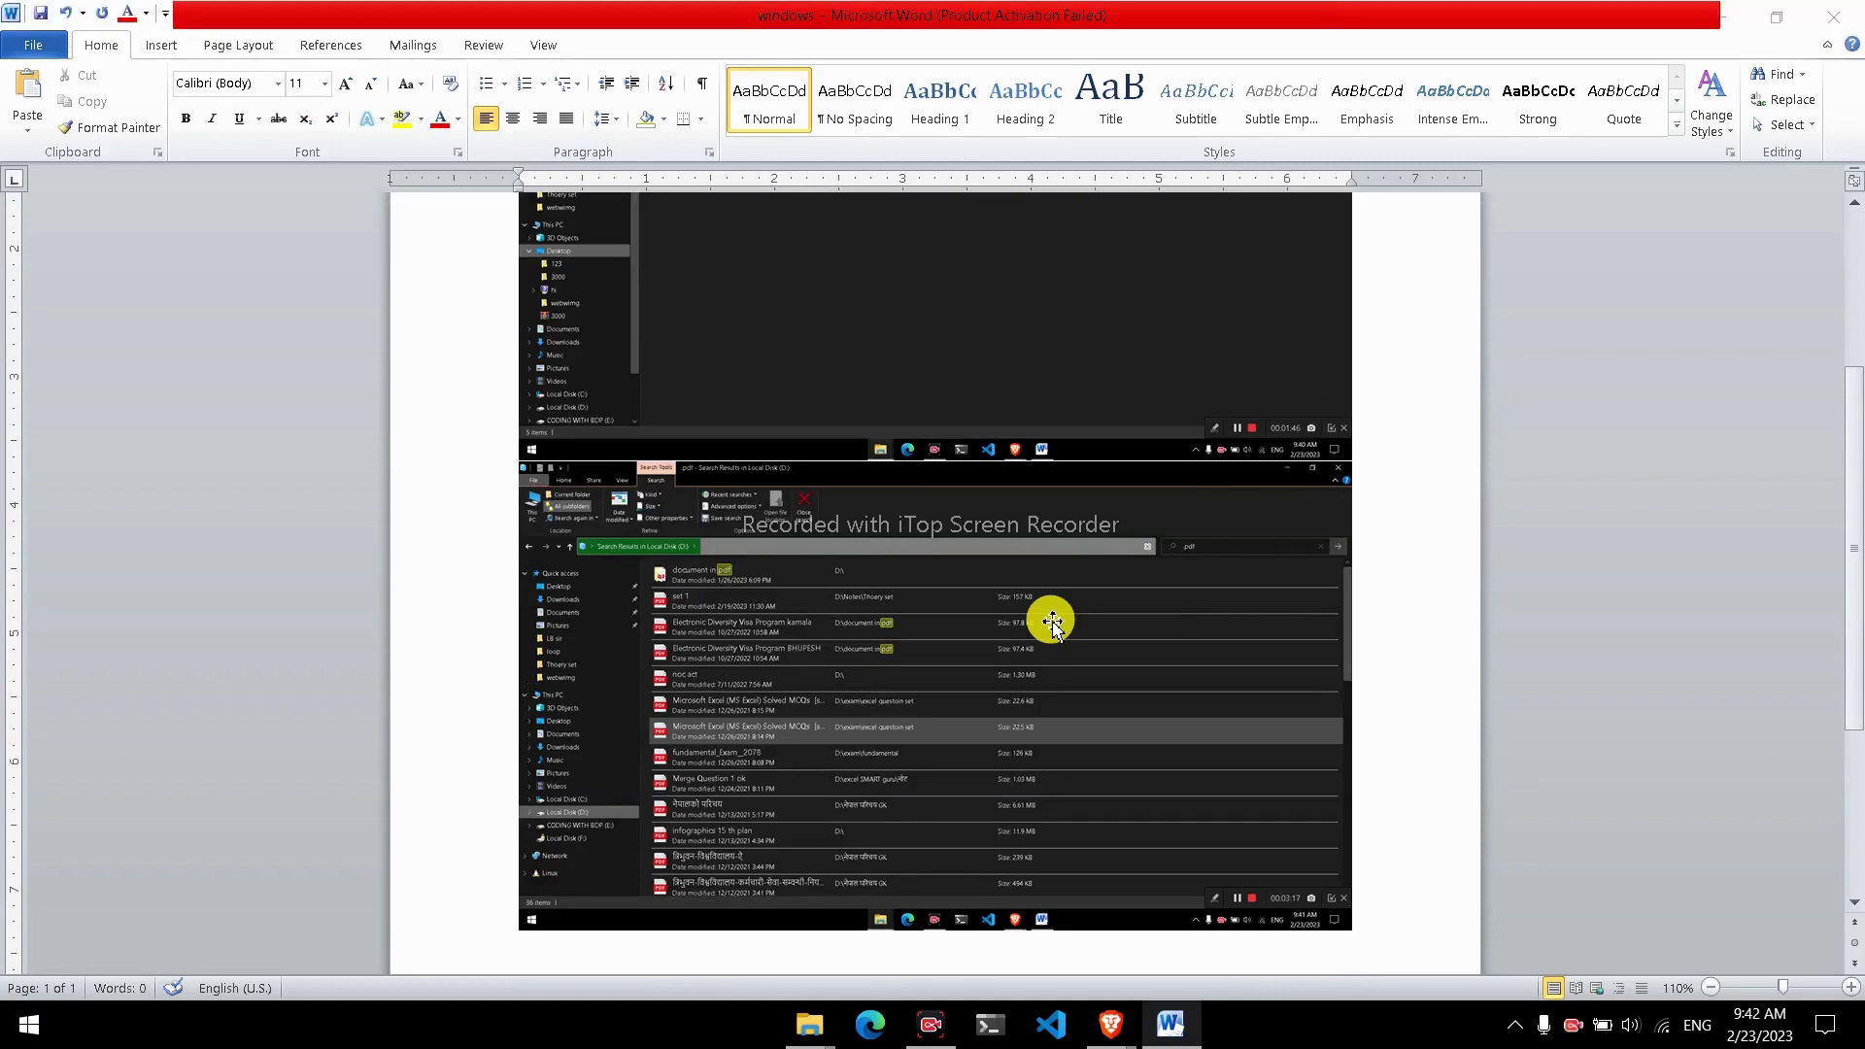
Switch back to File Explorer and search Local Disk (D:) for .docx files.
{"action": "key", "text": "alt+Tab"}
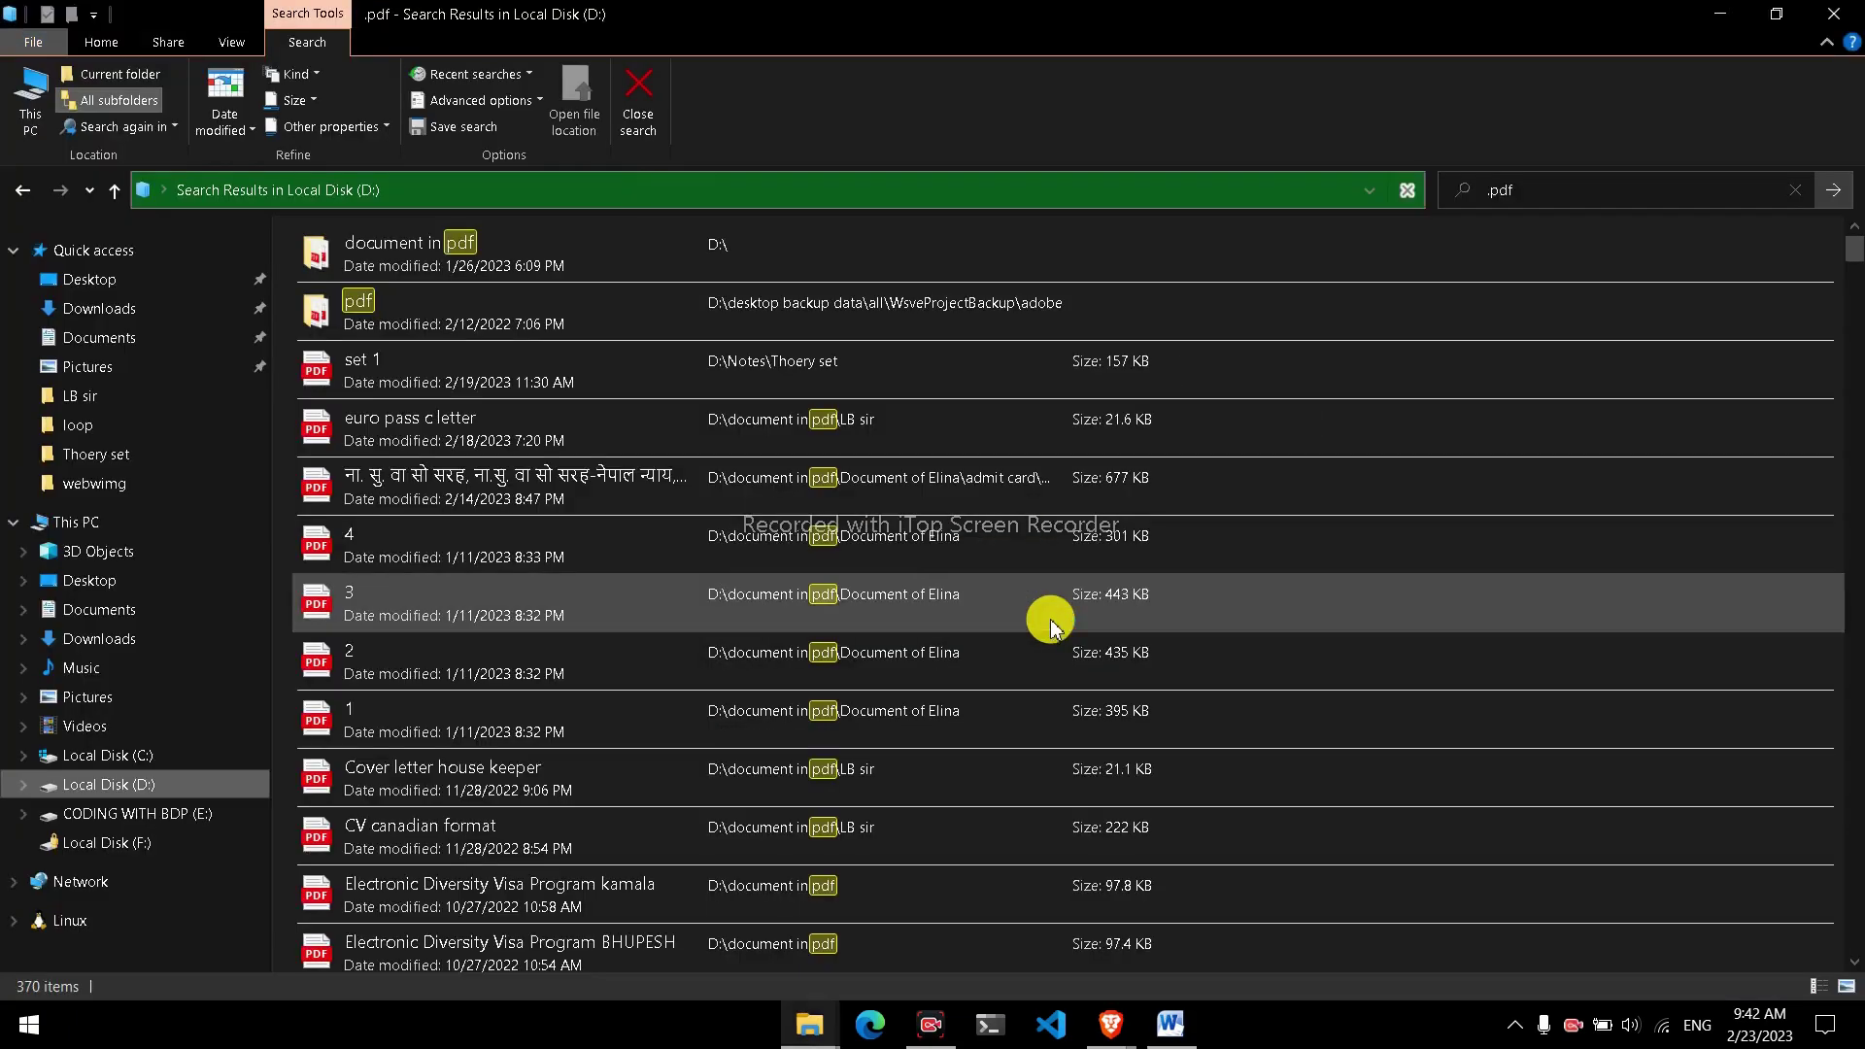
{"action": "left_click", "coordinate": [160, 785]}
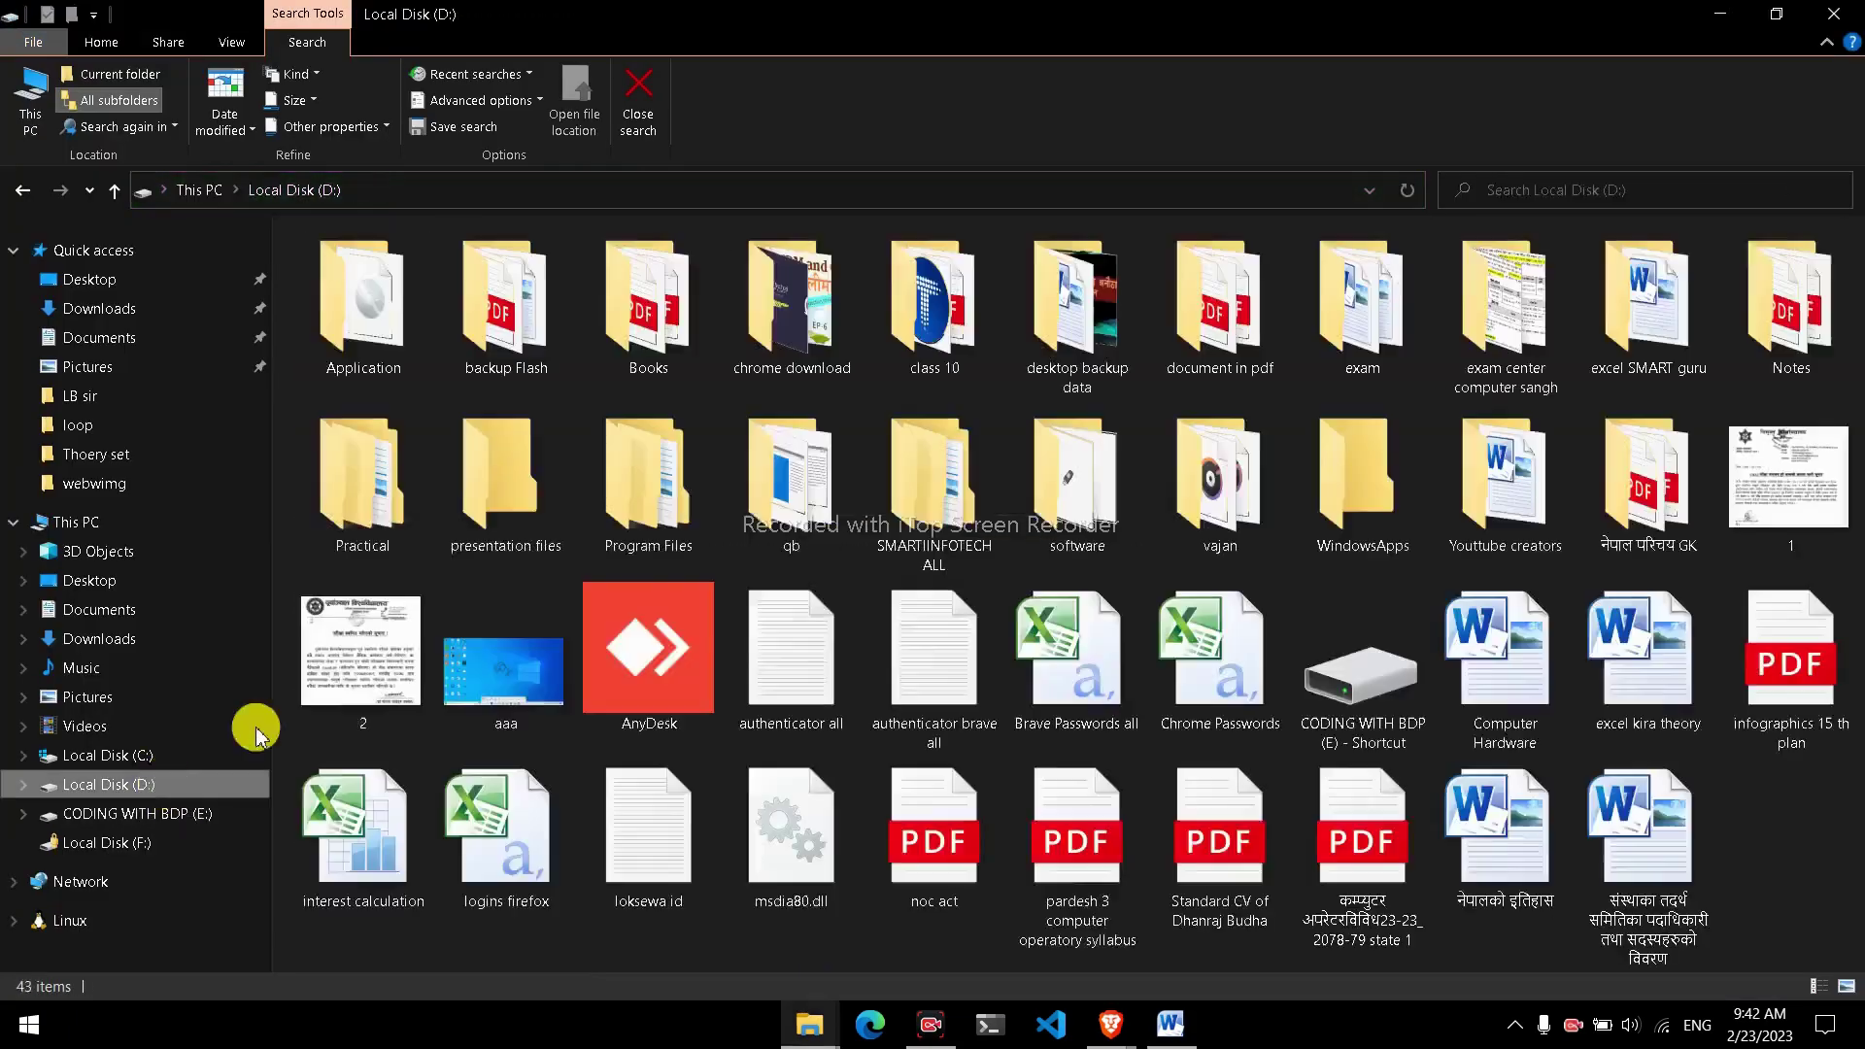
{"action": "left_click", "coordinate": [1559, 191]}
{"action": "type", "text": ".docx"}
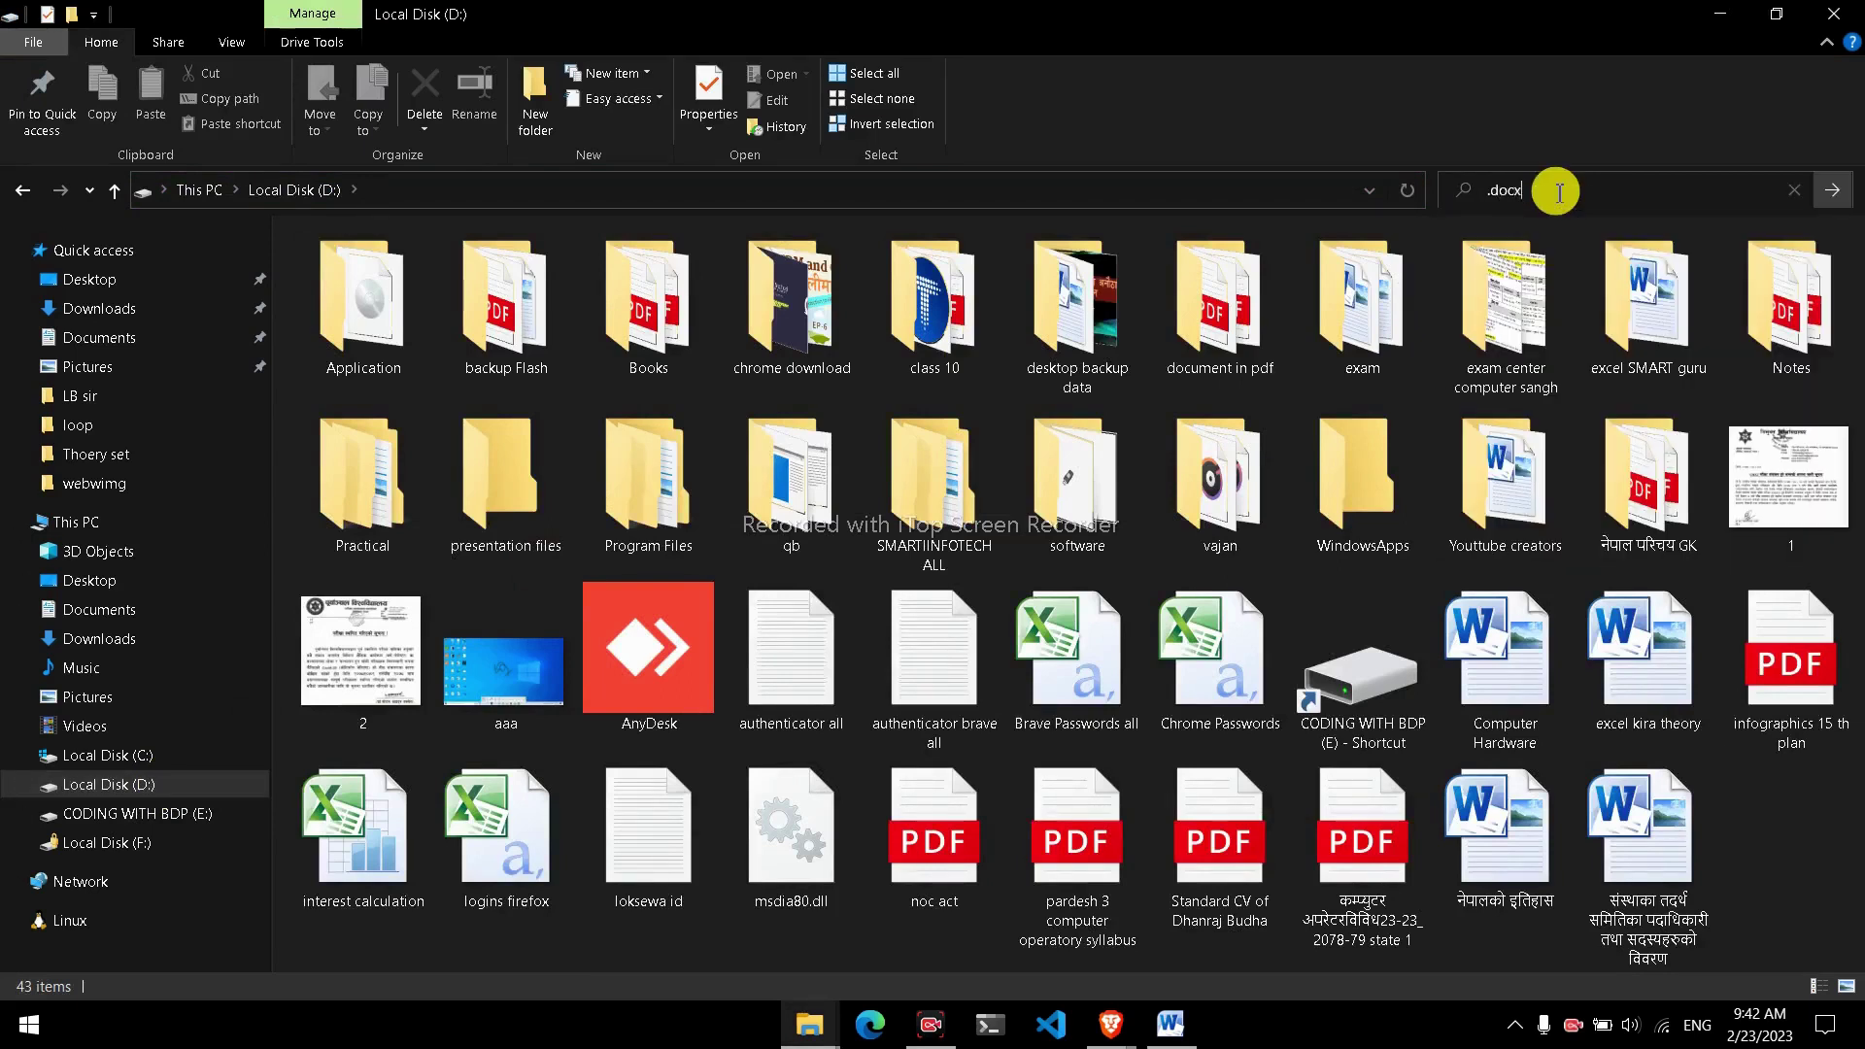
{"action": "key", "text": "Return"}
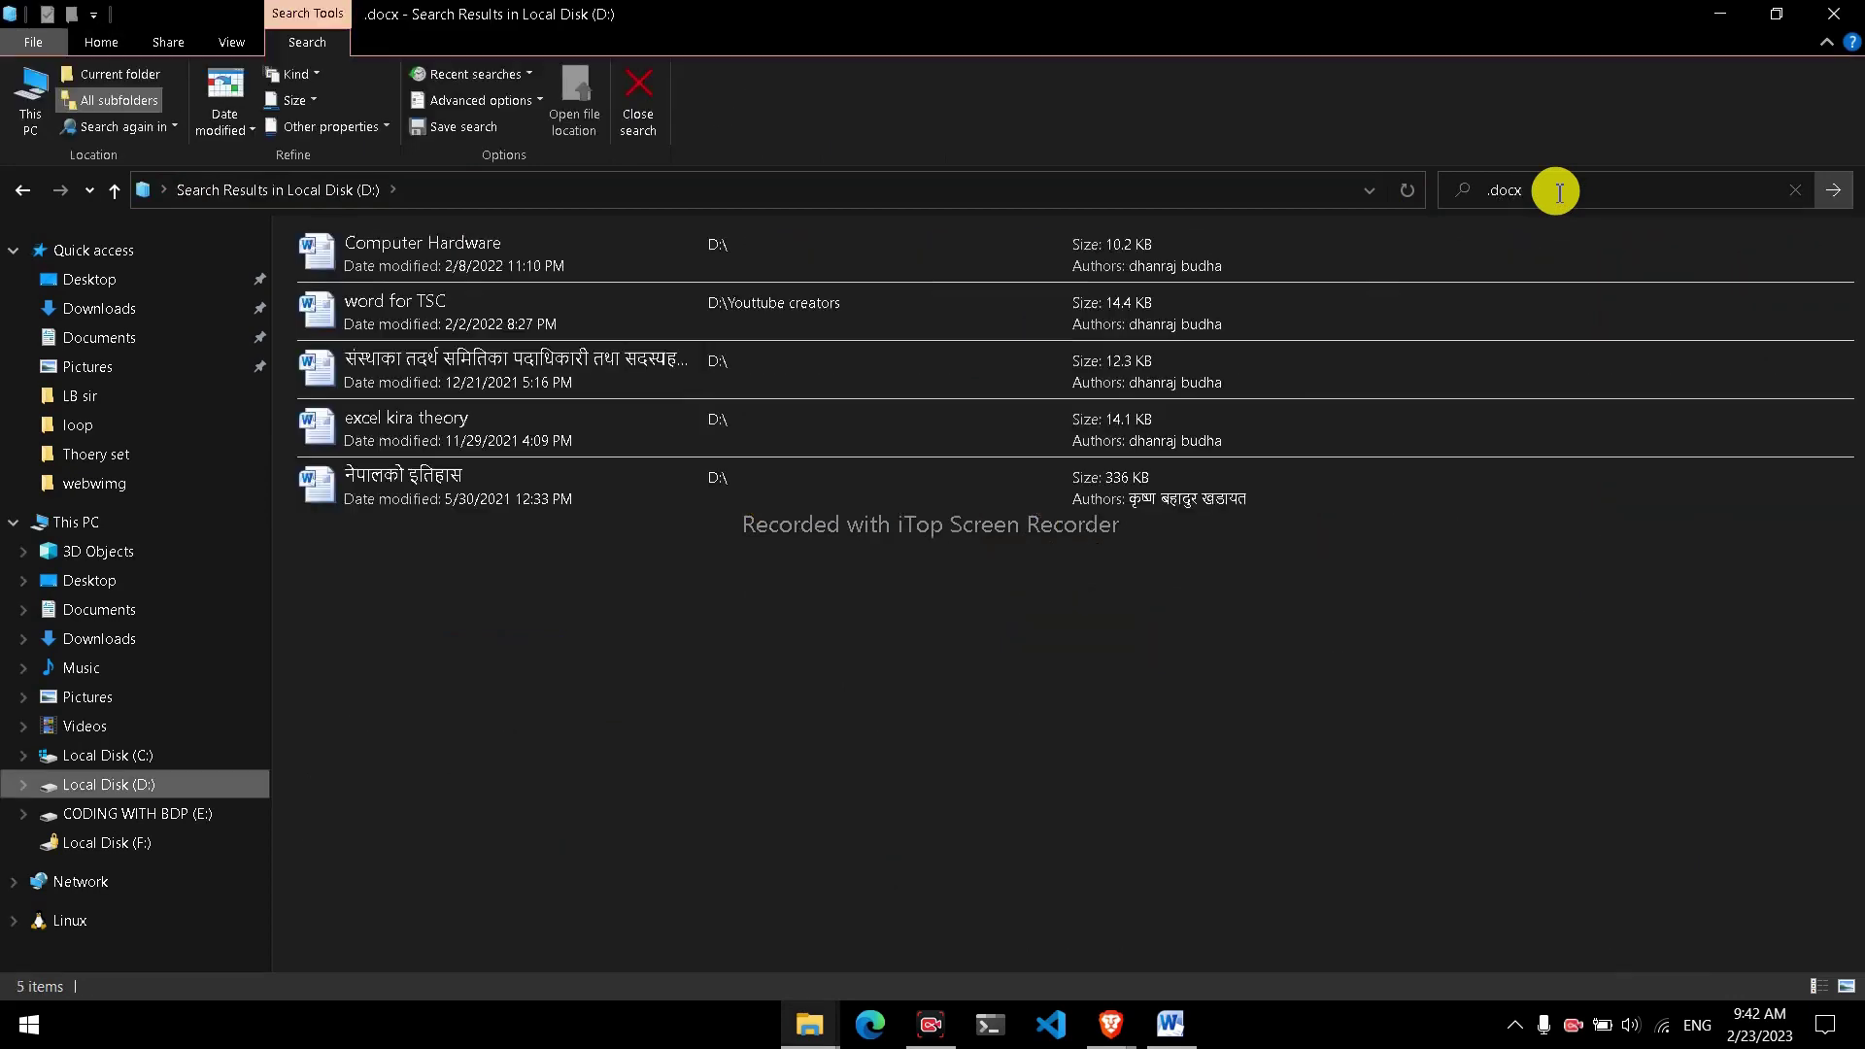
Replace the search term to look for .xlsx files on Local Disk (D:).
{"action": "key", "text": "BackSpace"}
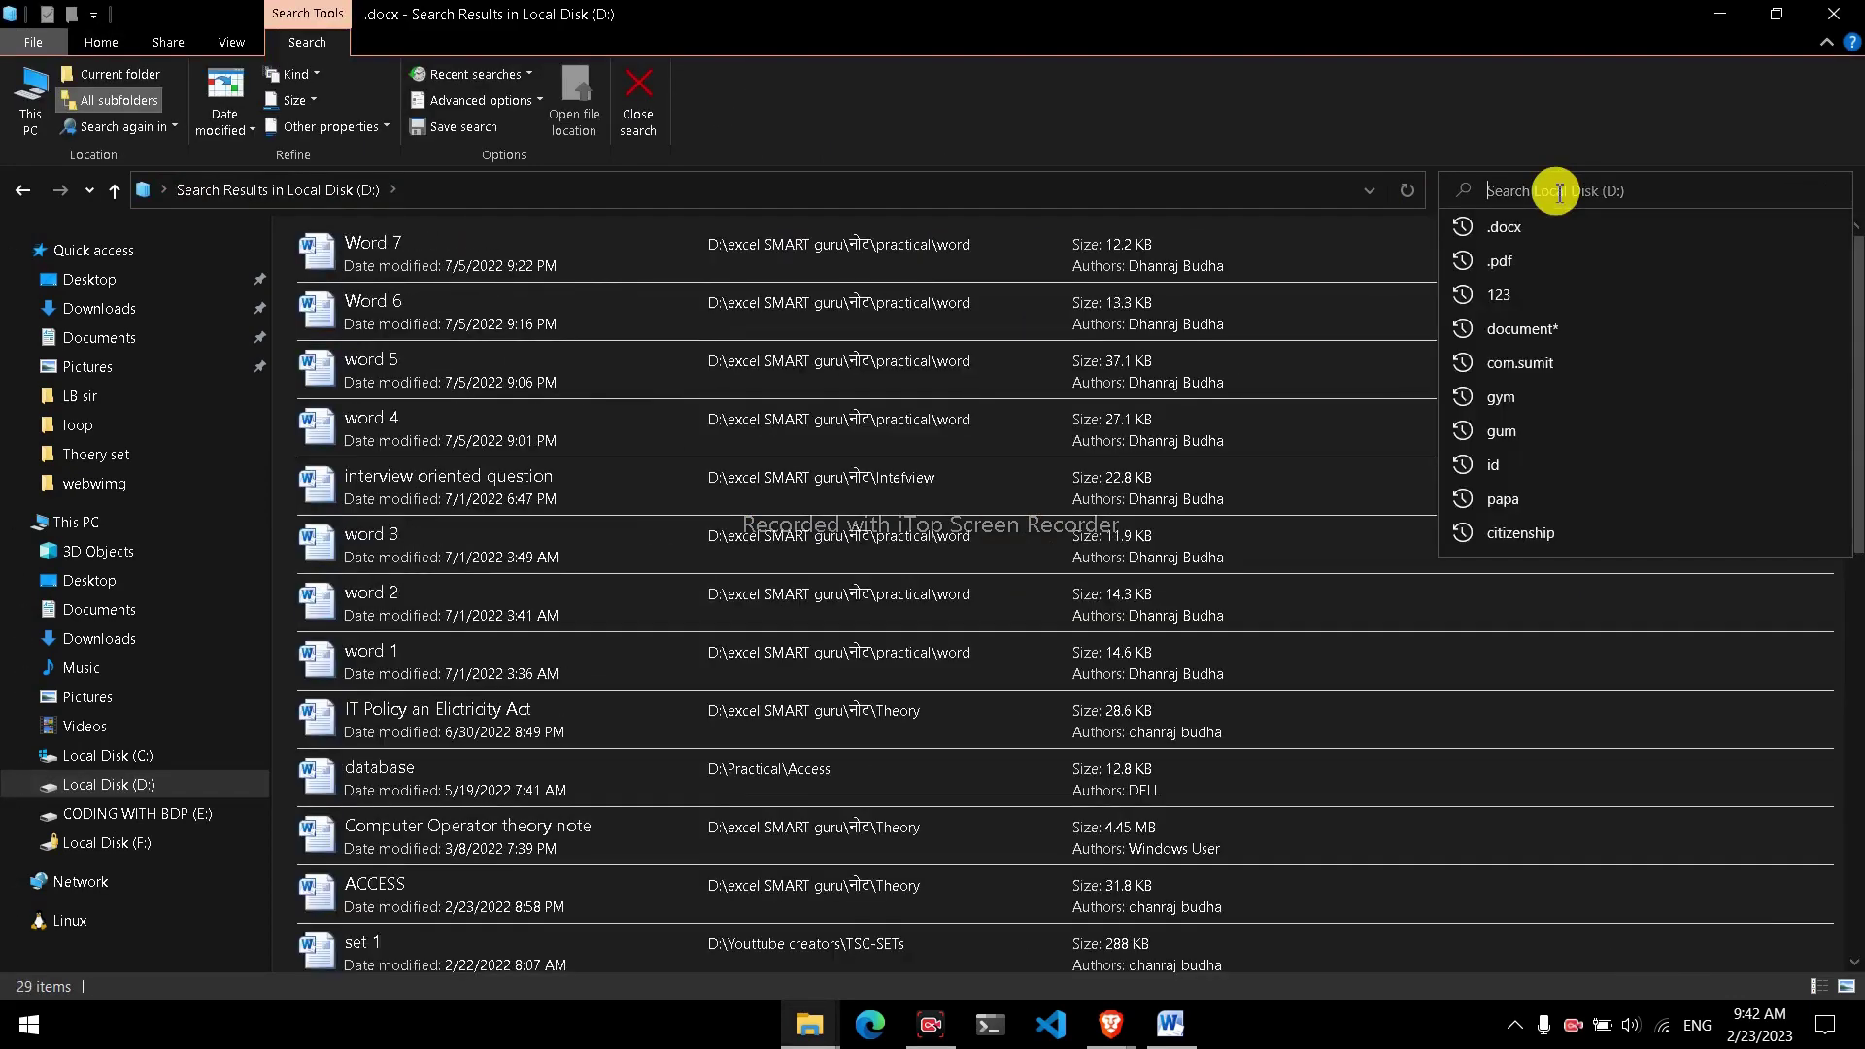
{"action": "type", "text": "."}
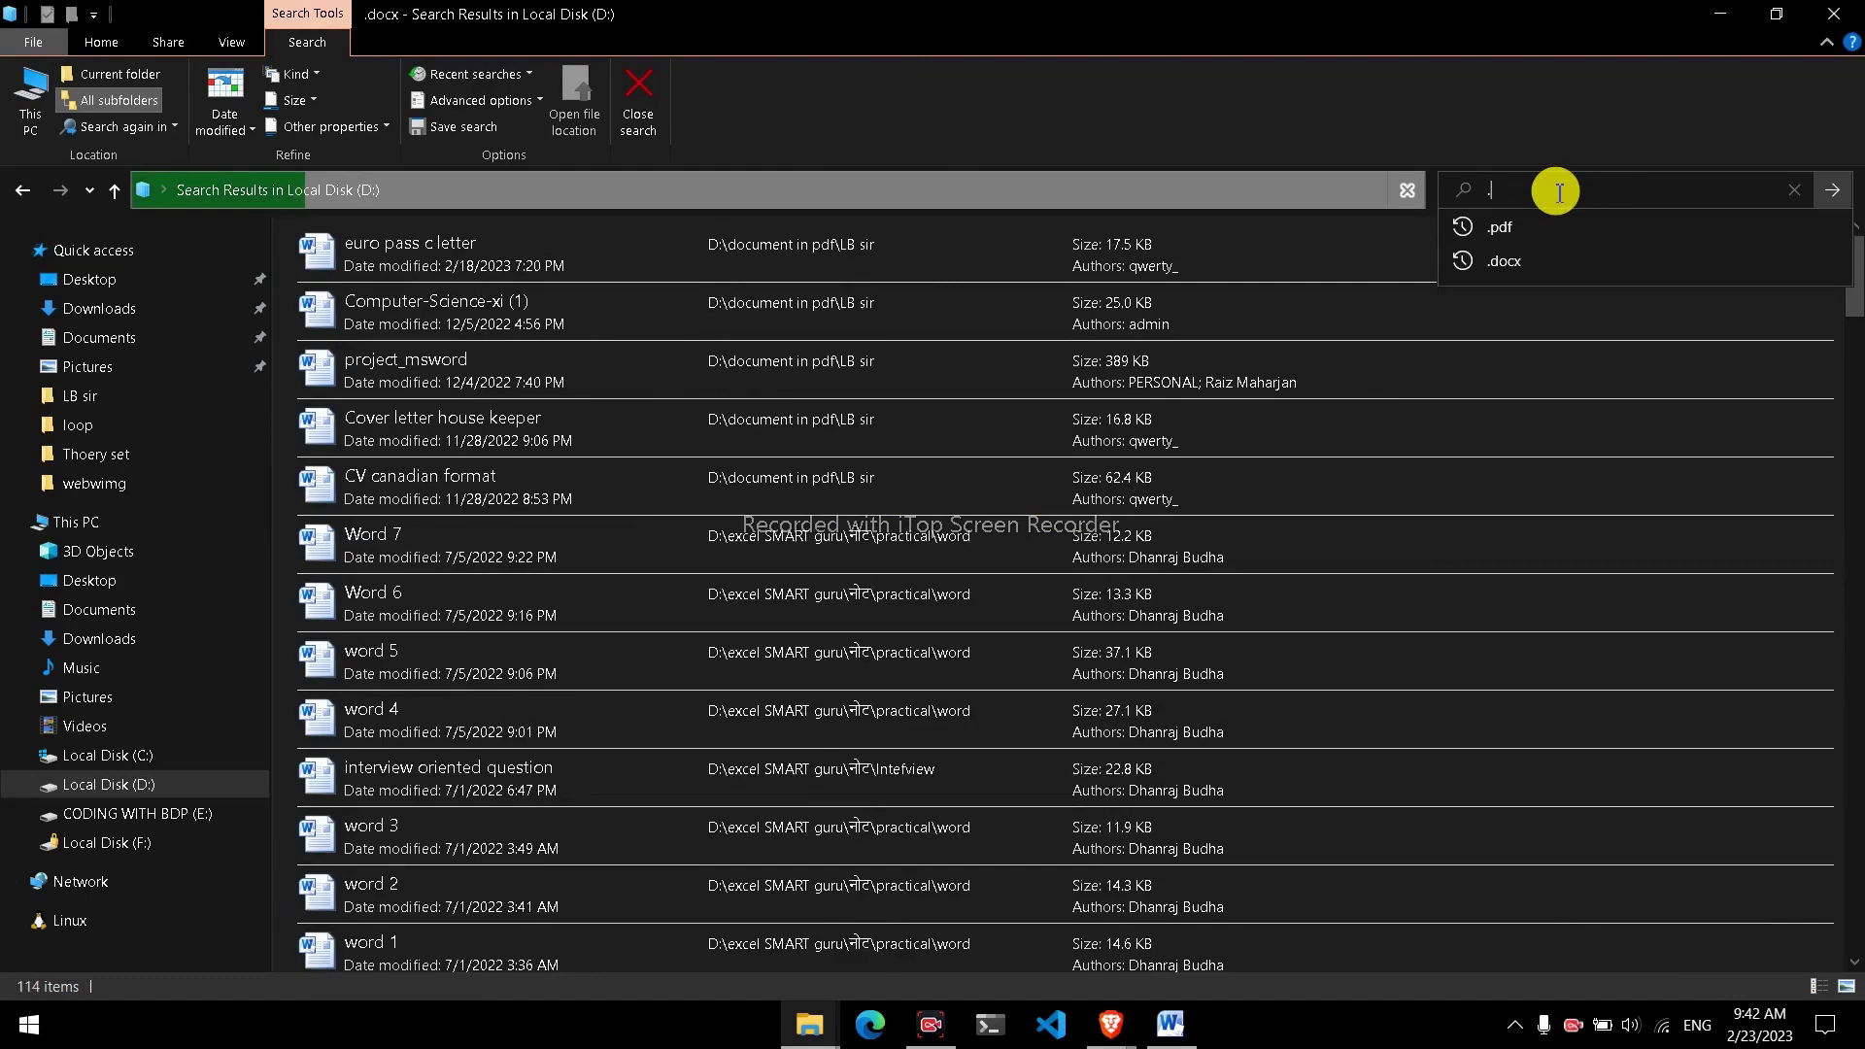
{"action": "type", "text": "xlsx"}
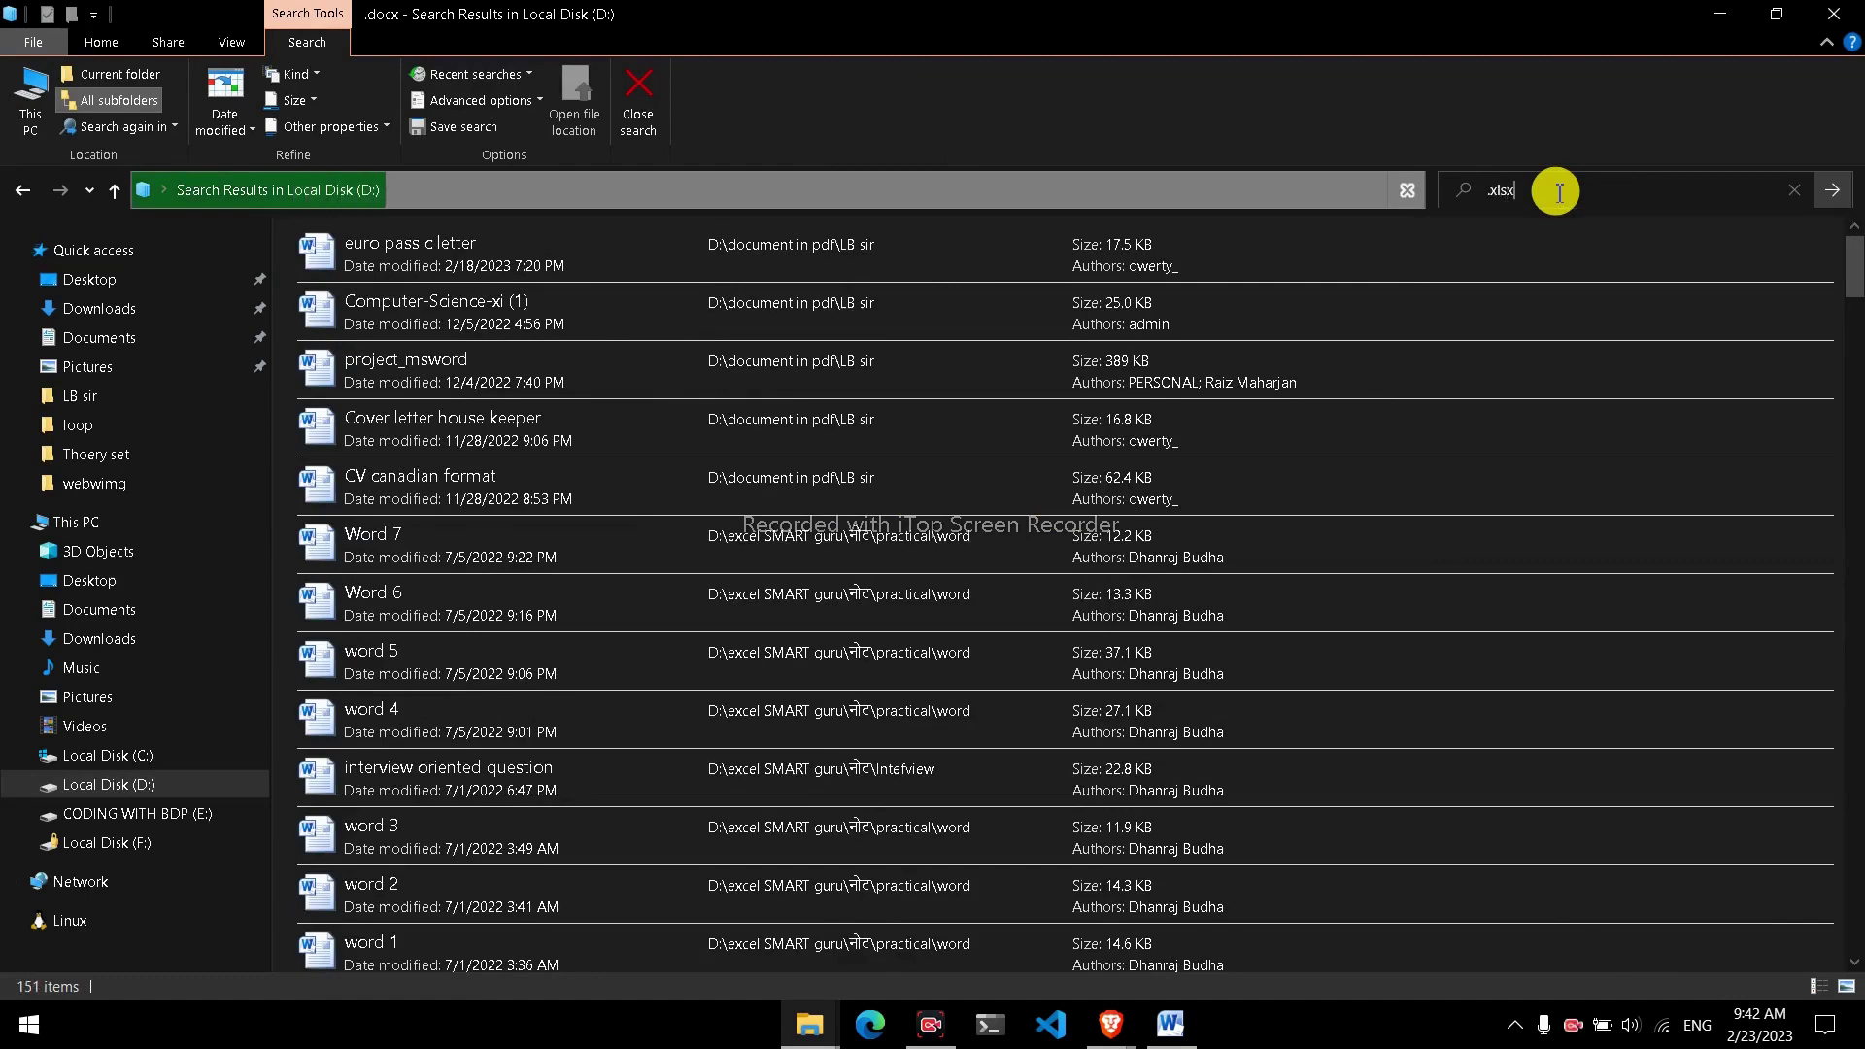
{"action": "key", "text": "Return"}
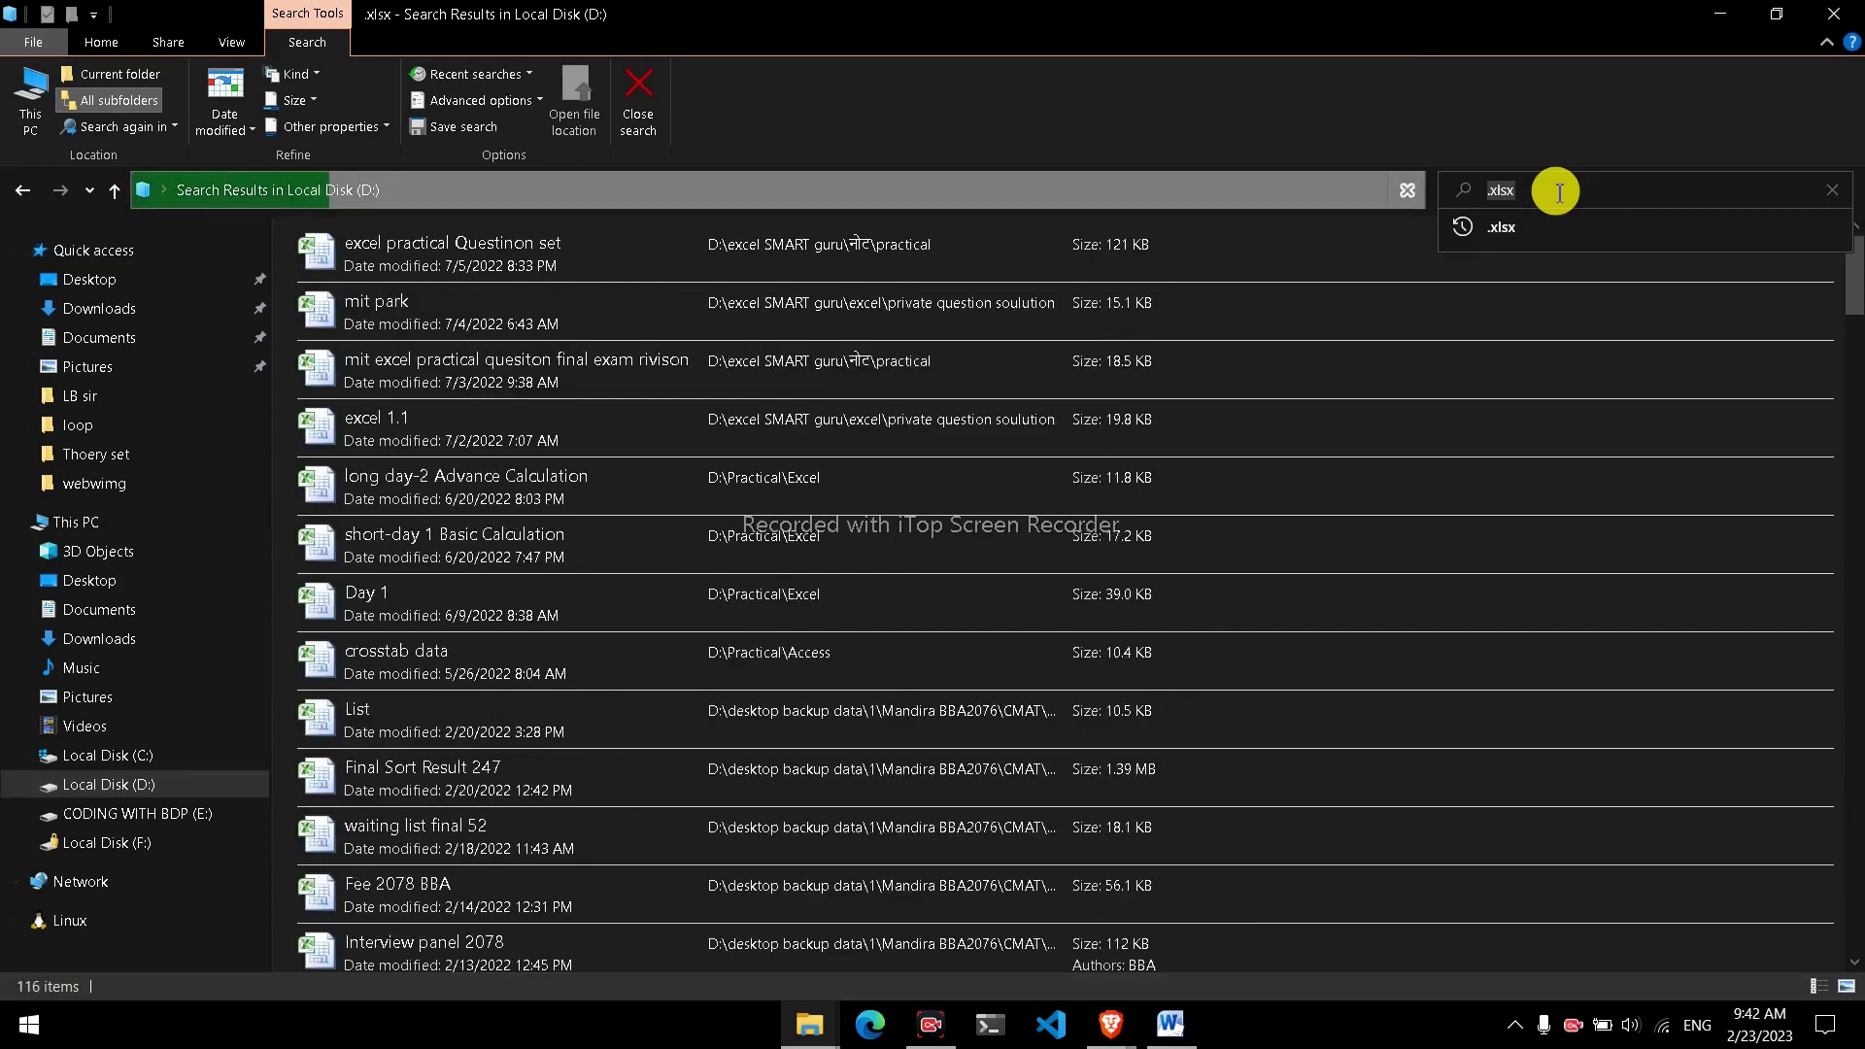
Search Local Disk (D:) for .pptx files and, after that, for .html files.
{"action": "type", "text": ".pptx"}
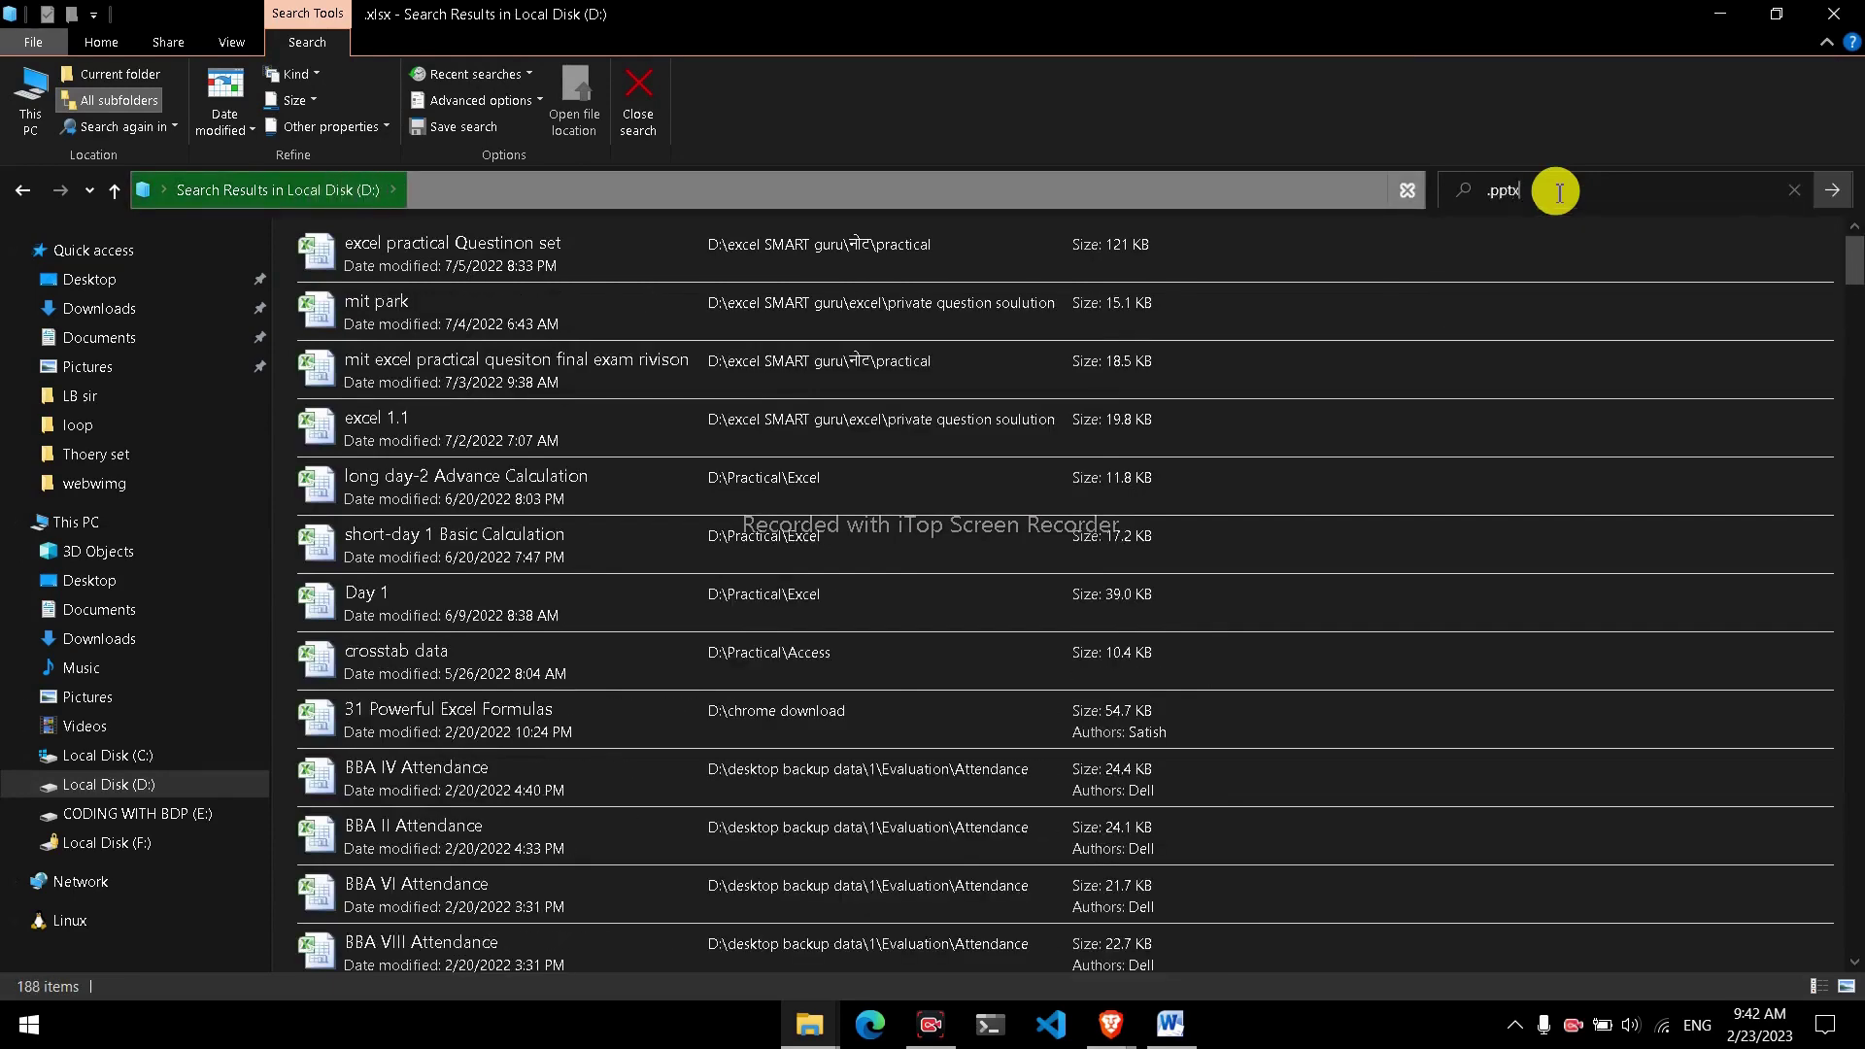
{"action": "key", "text": "Return"}
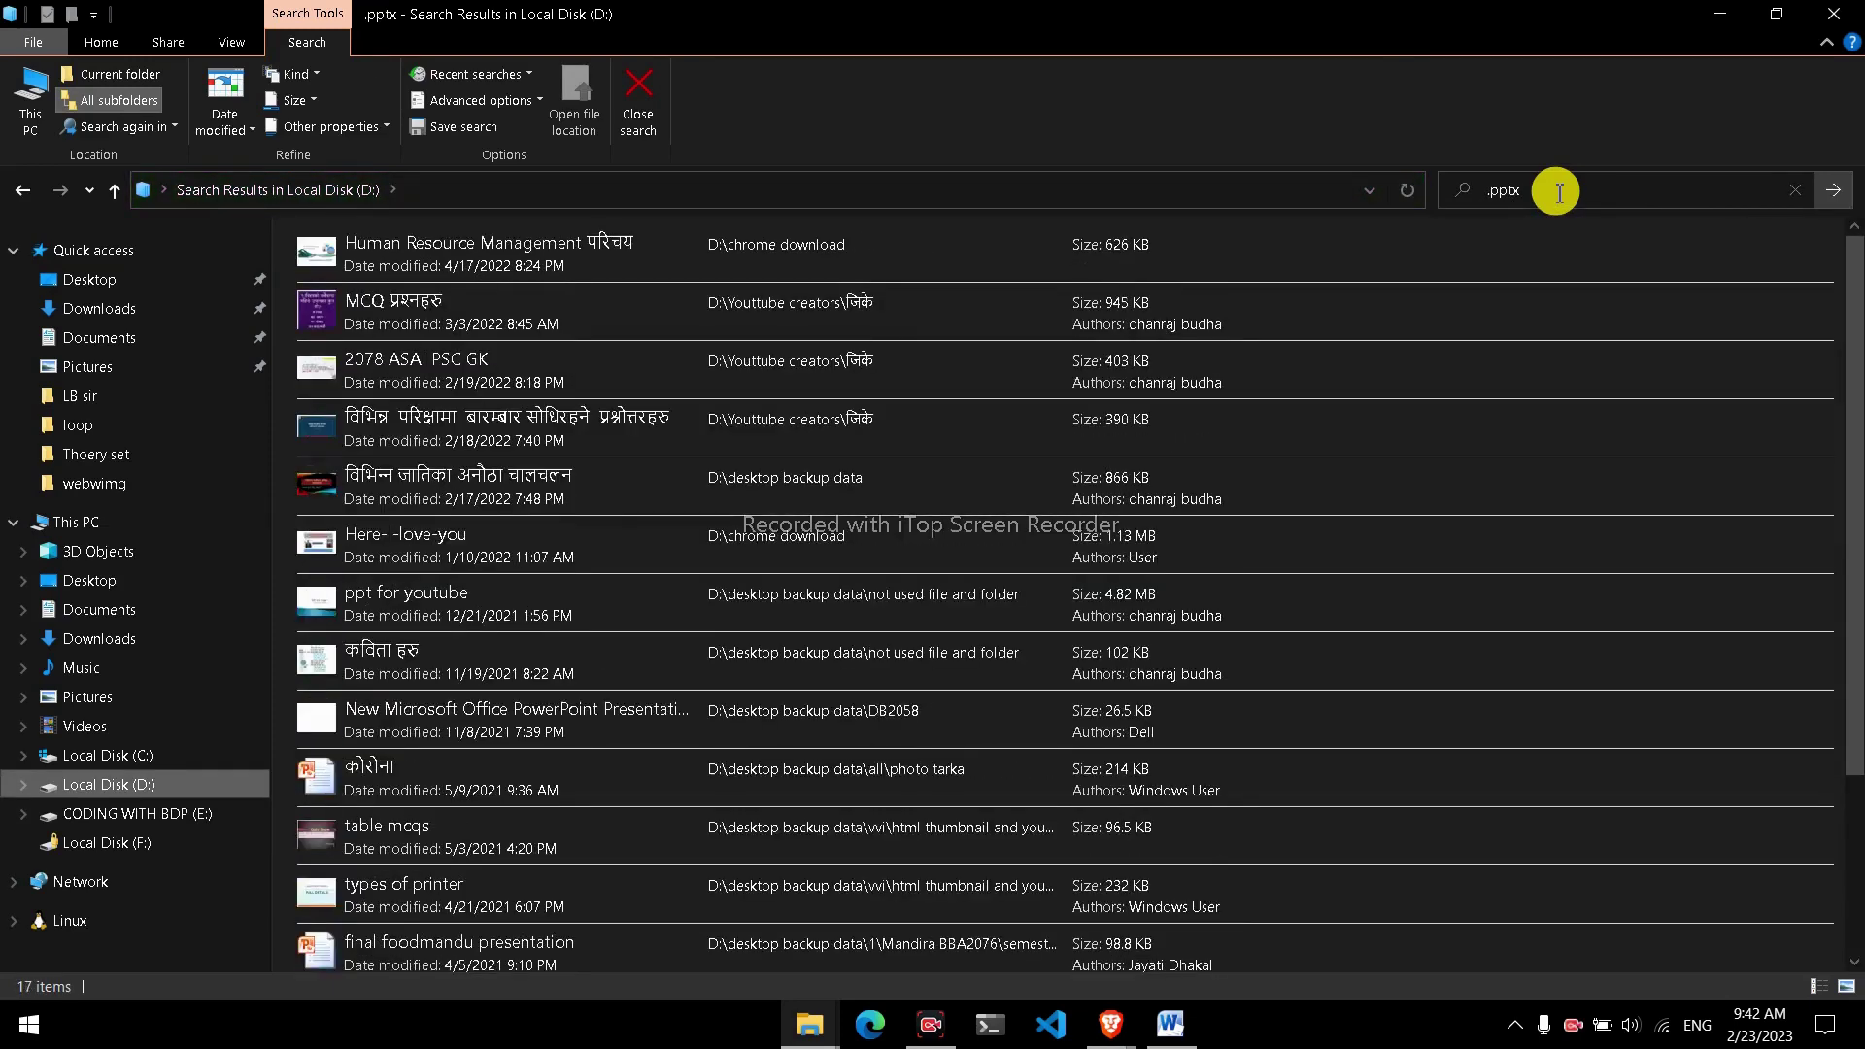
{"action": "left_click", "coordinate": [1557, 193]}
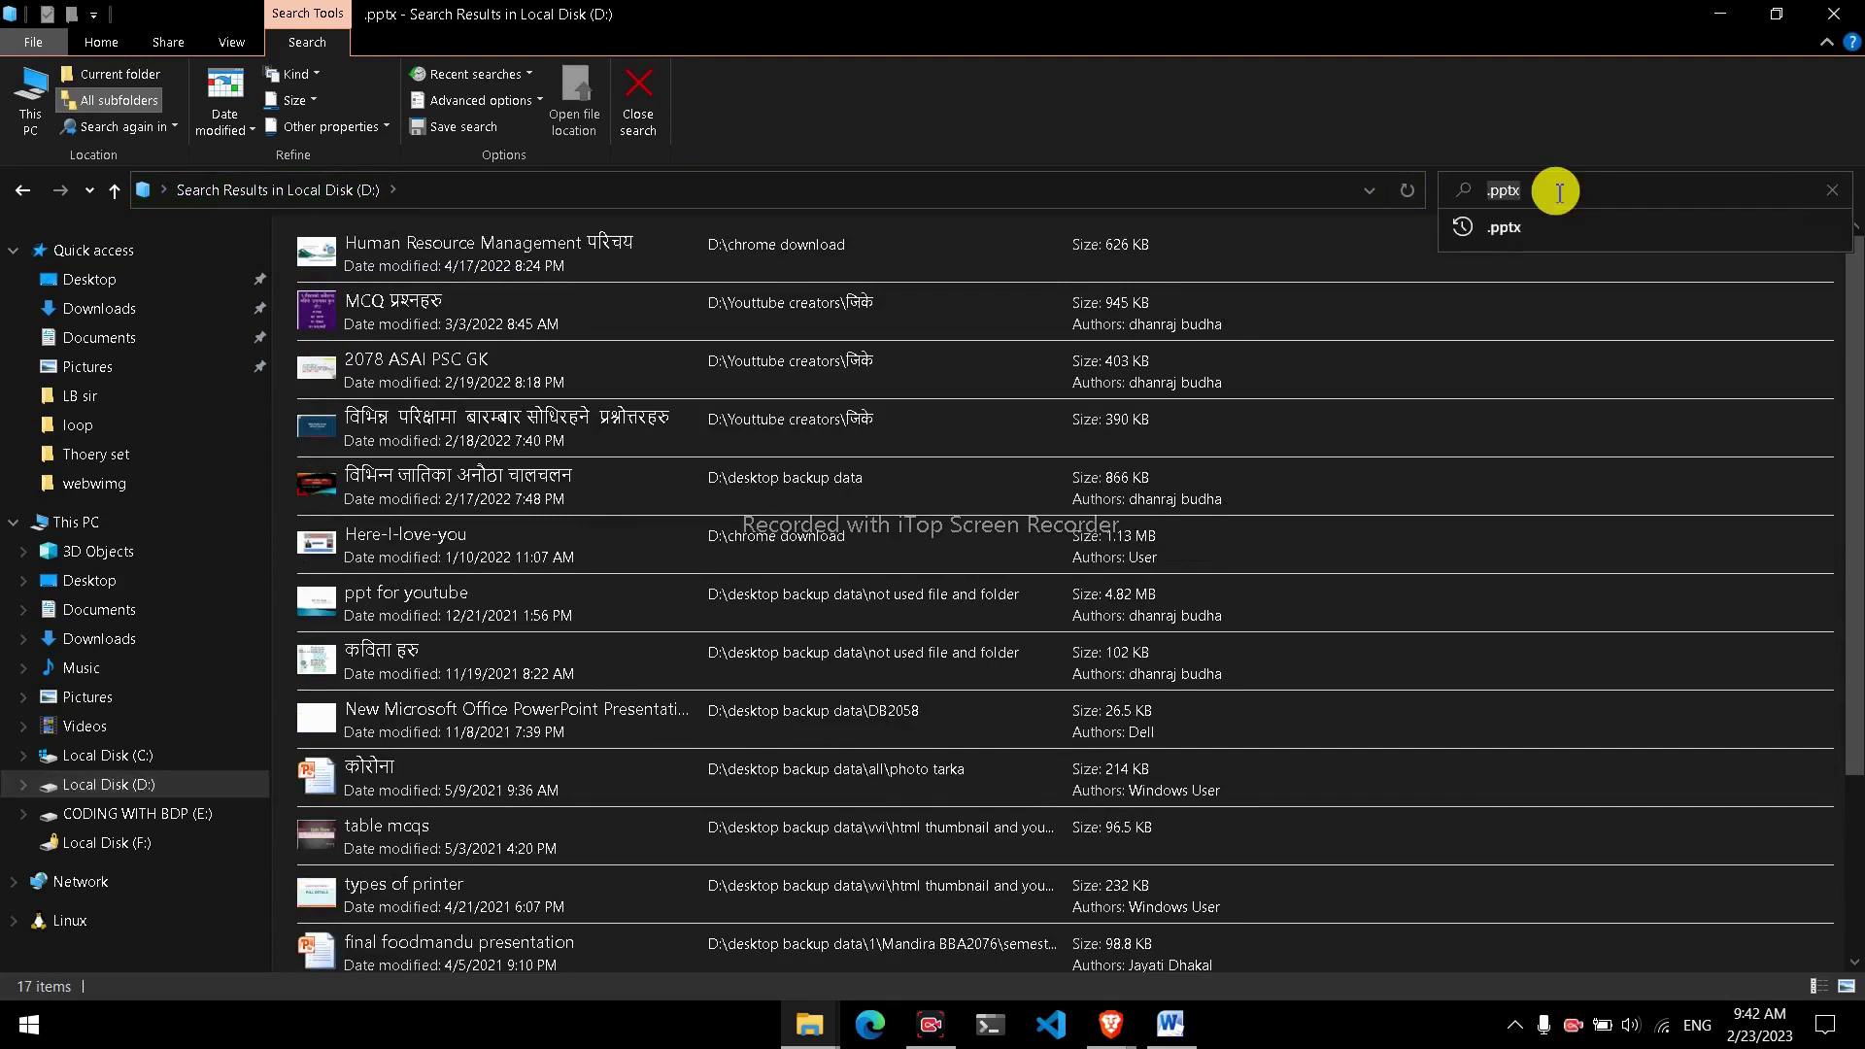
{"action": "type", "text": ".html"}
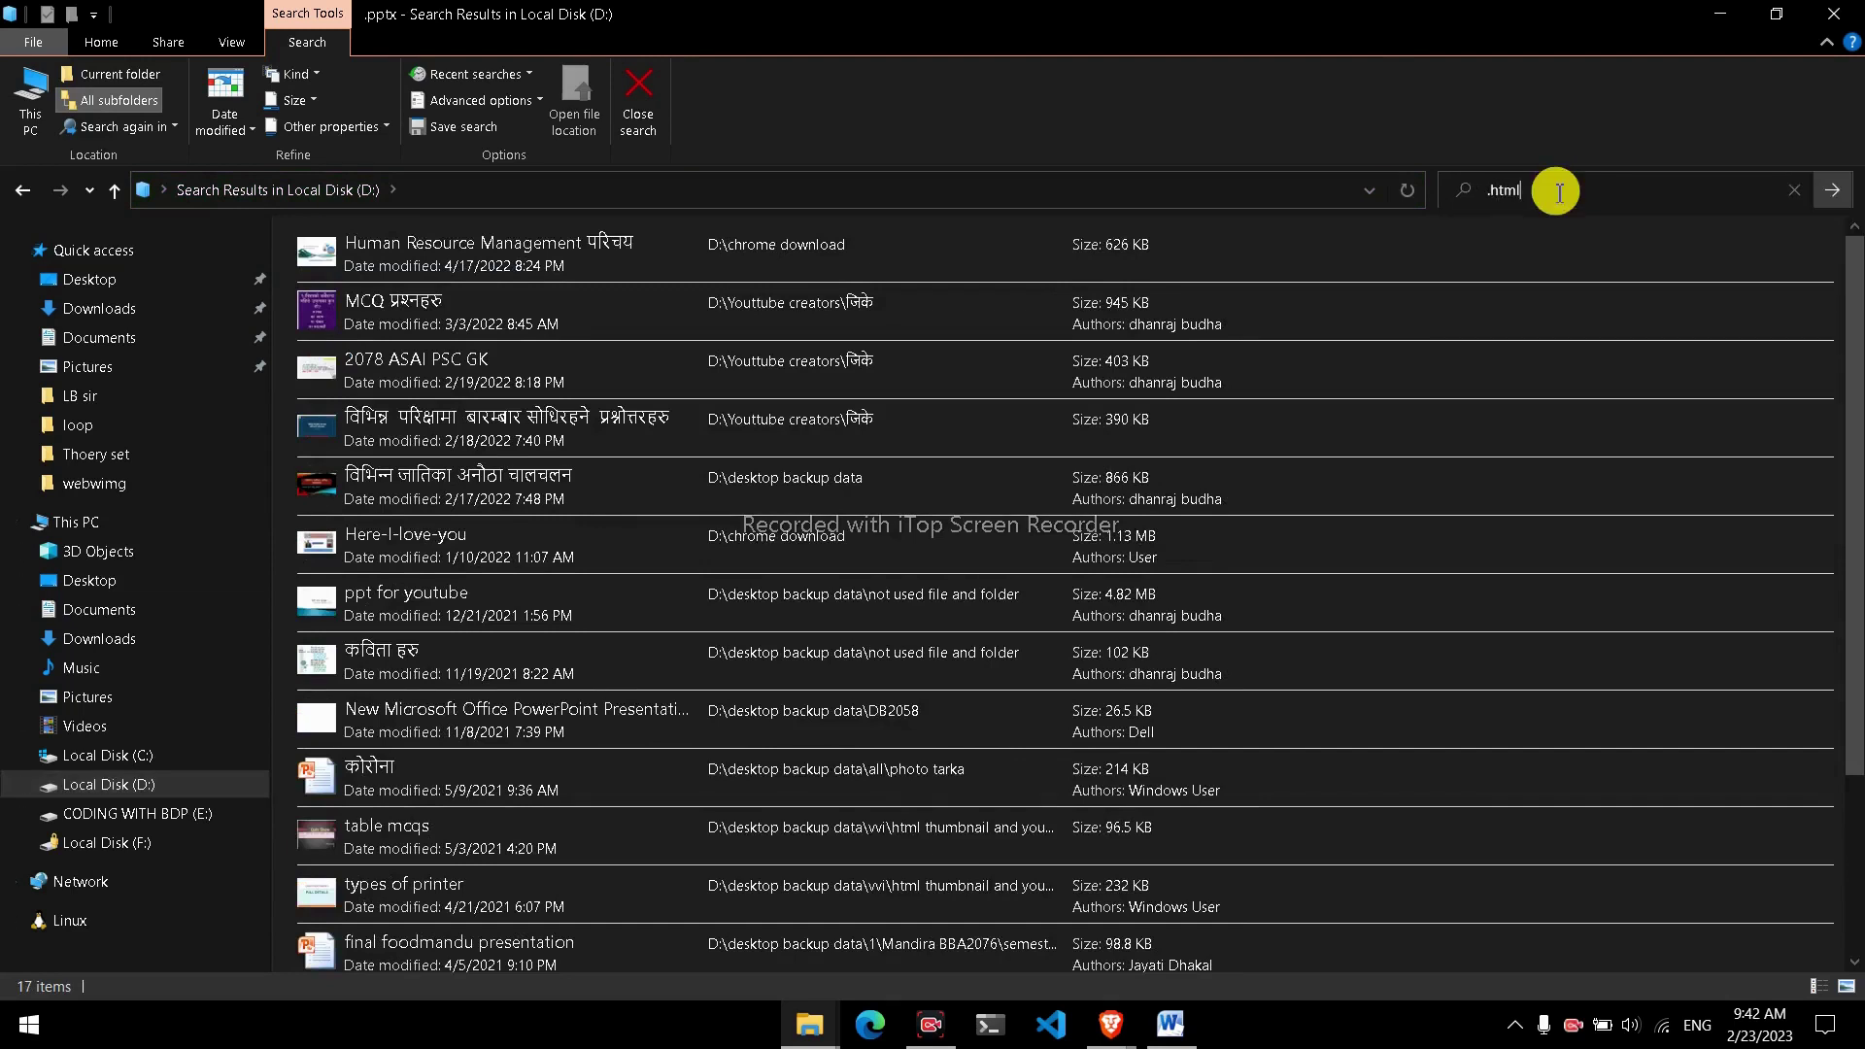
{"action": "key", "text": "Return"}
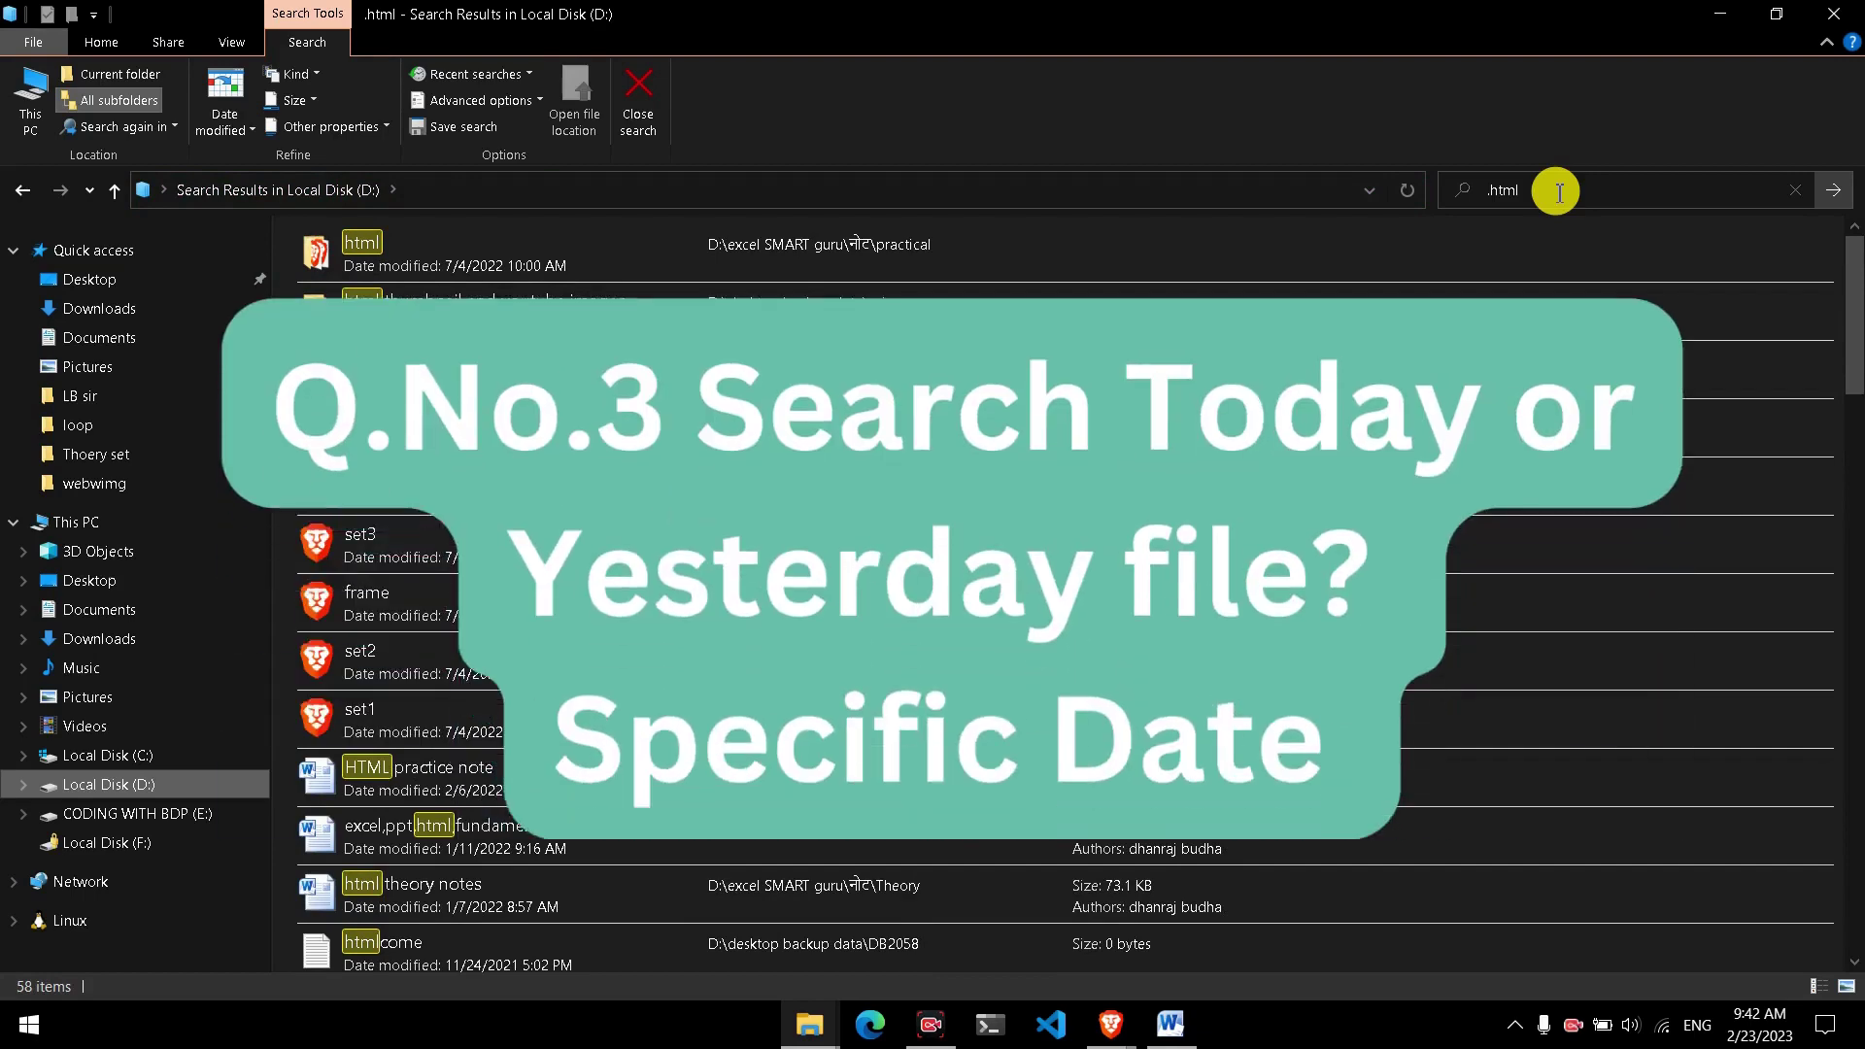
Close the .html search results, open Local Disk (C:) in a fresh File Explorer window and search it for 123.
{"action": "left_click", "coordinate": [1836, 12]}
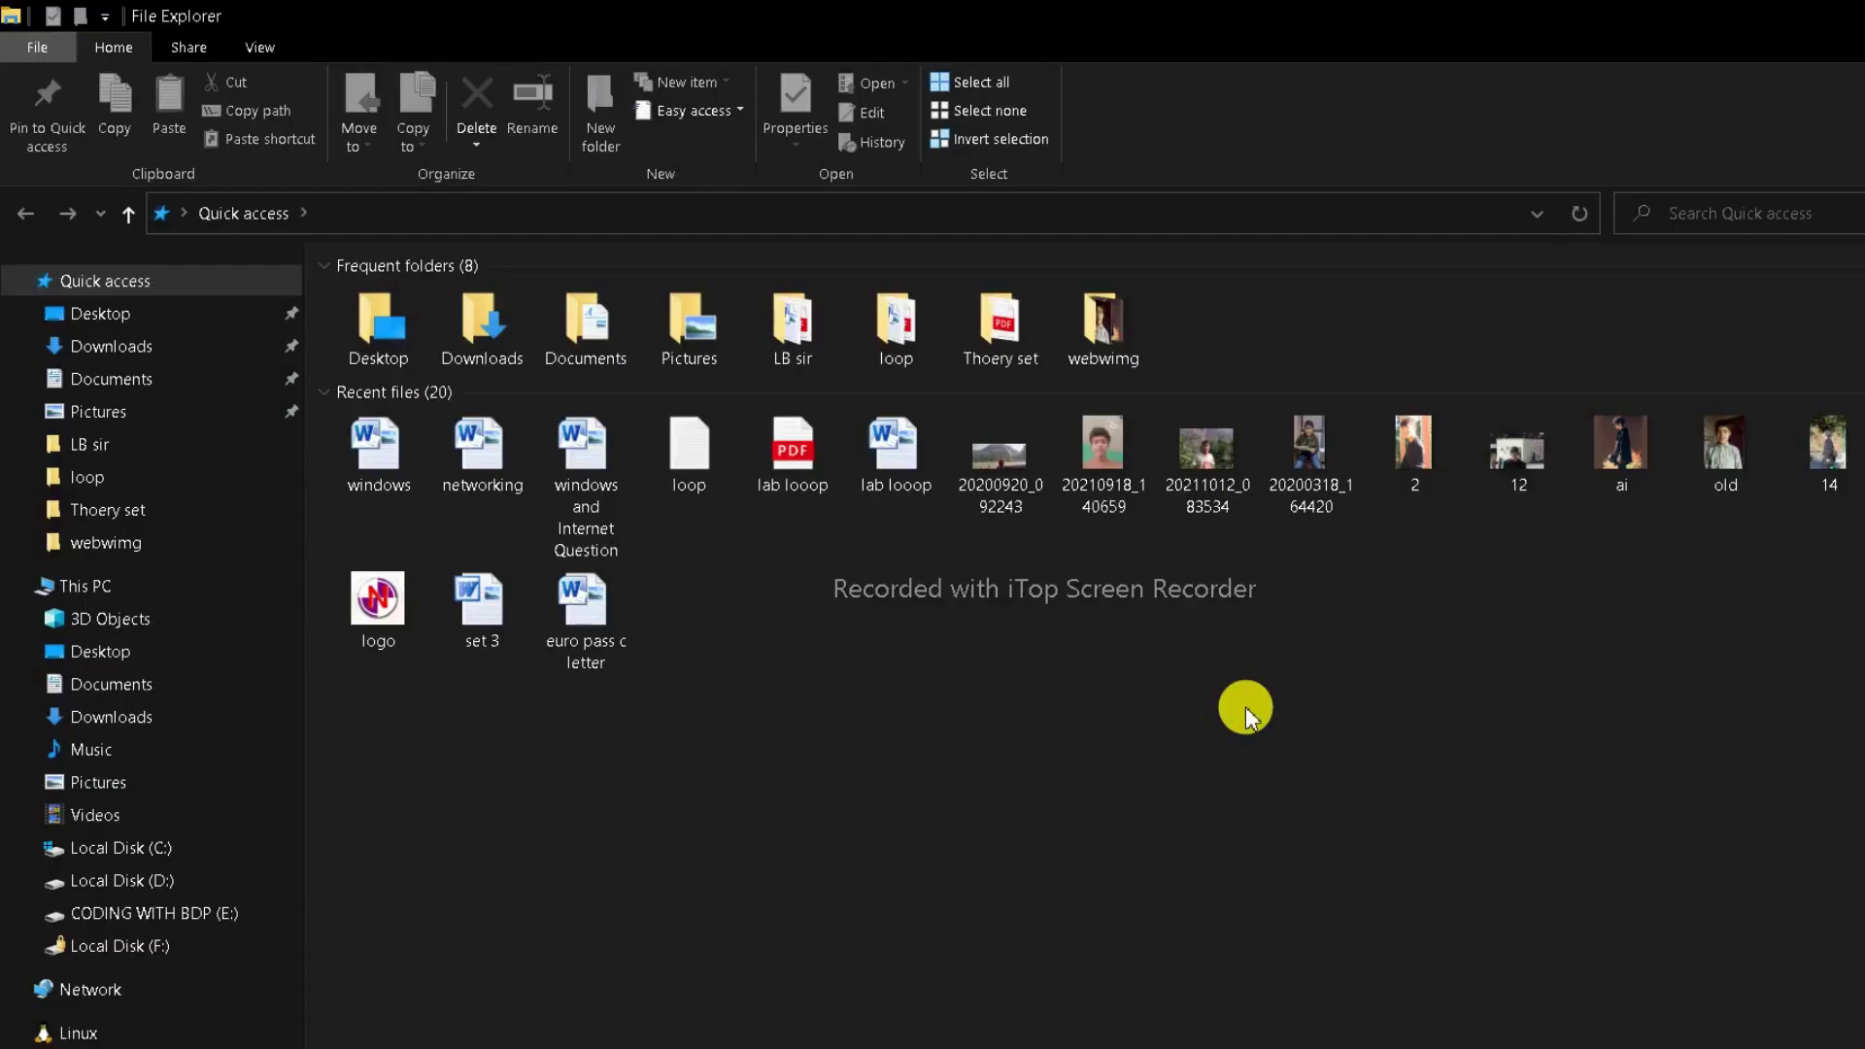
{"action": "left_click", "coordinate": [137, 850]}
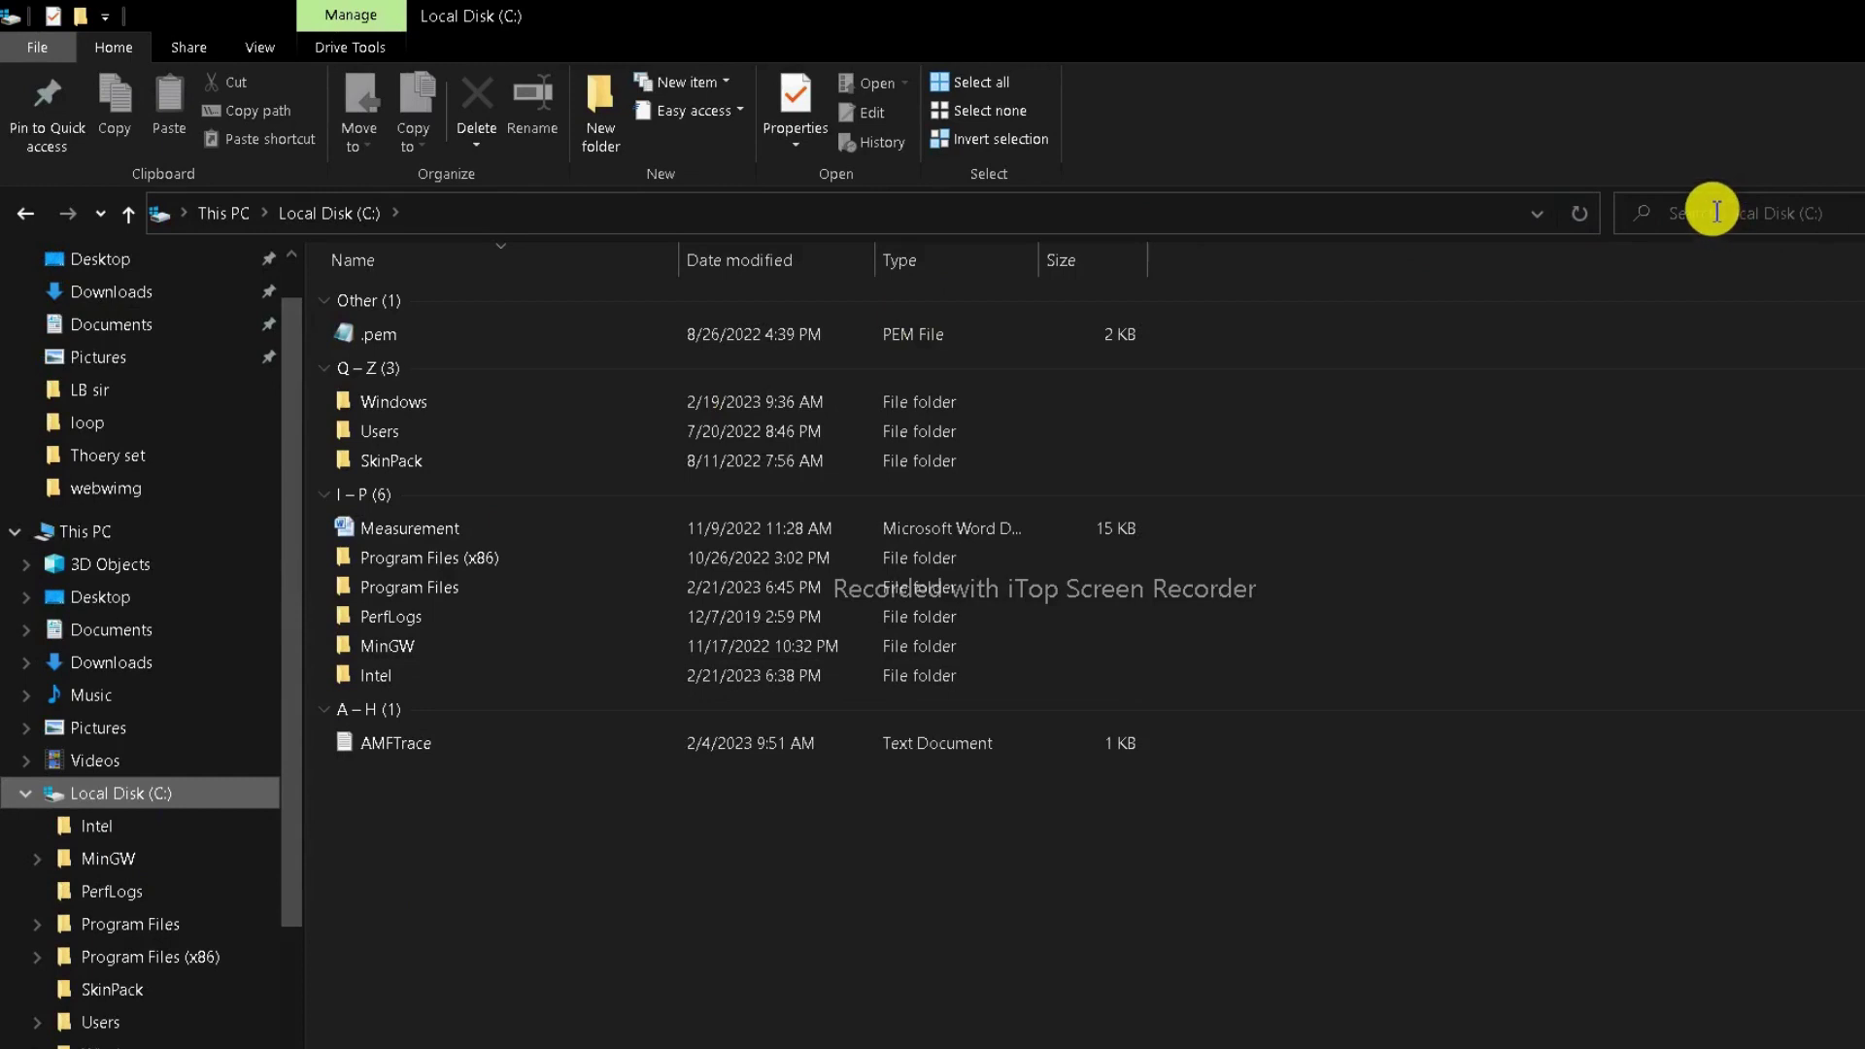
{"action": "left_click", "coordinate": [1761, 216]}
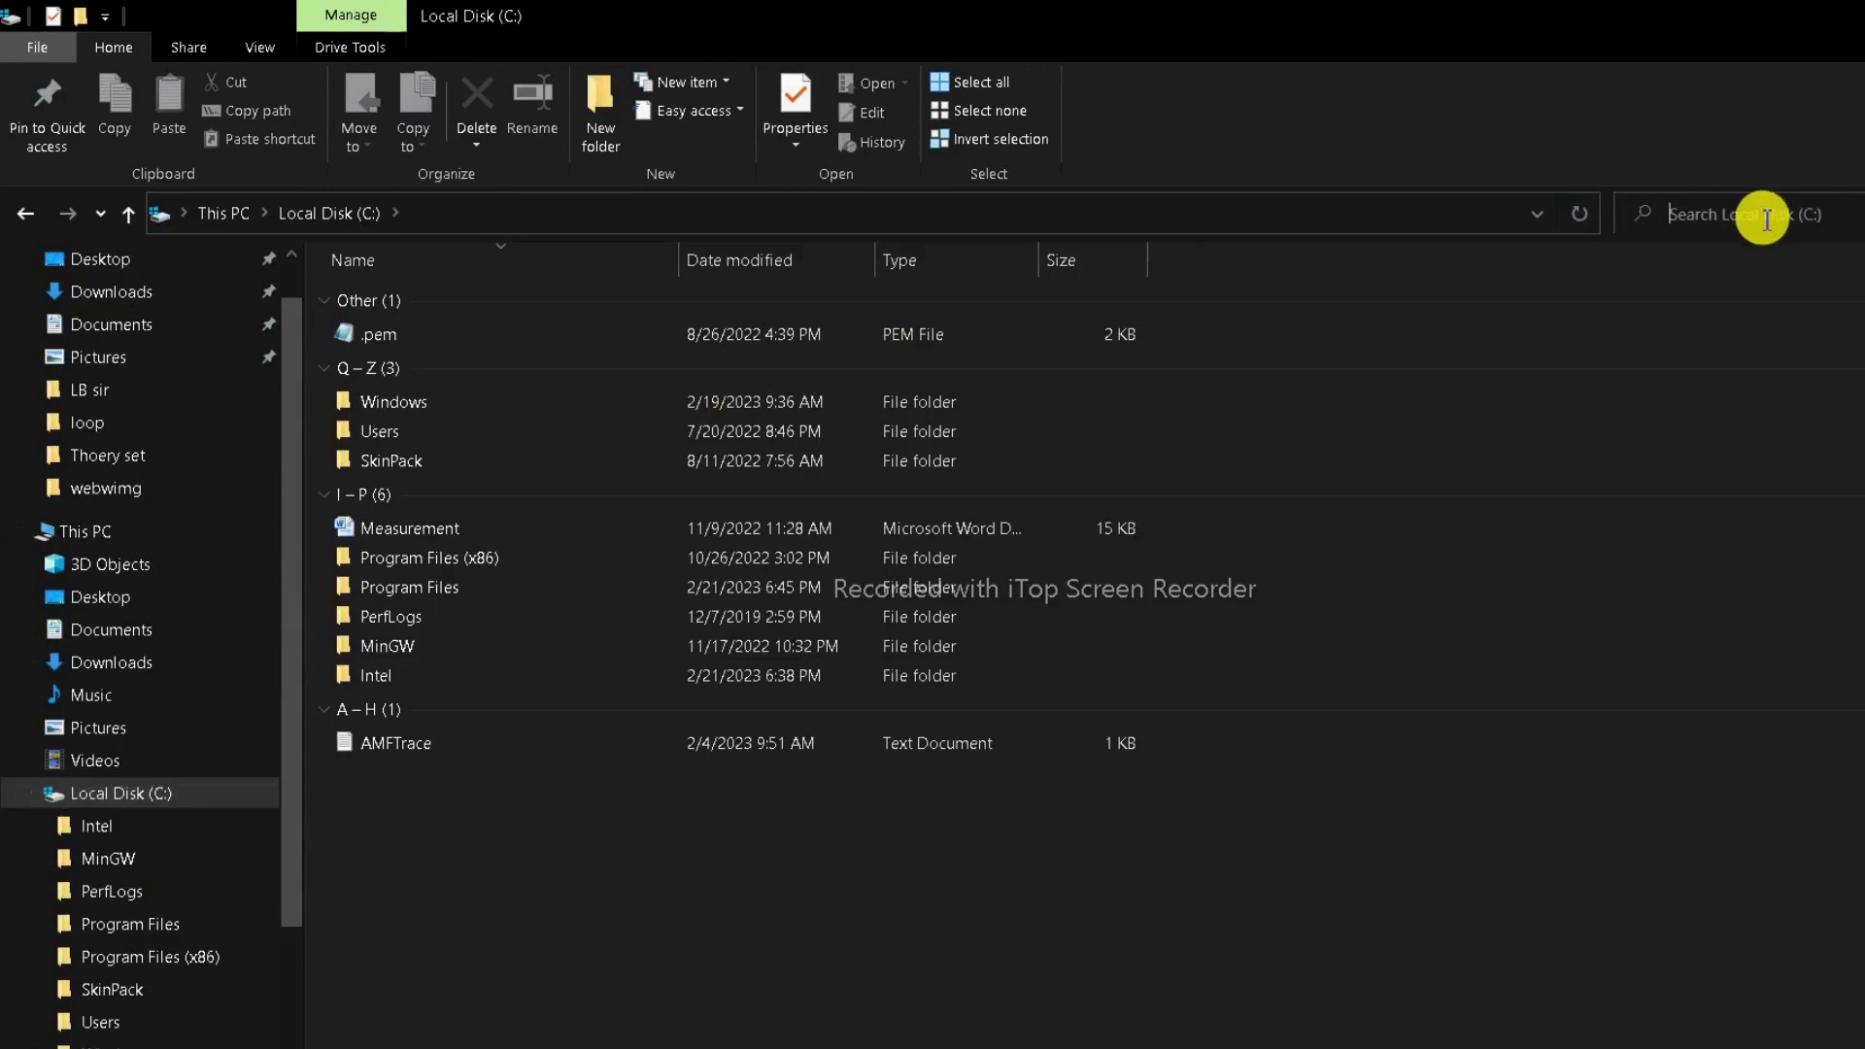
{"action": "type", "text": "12"}
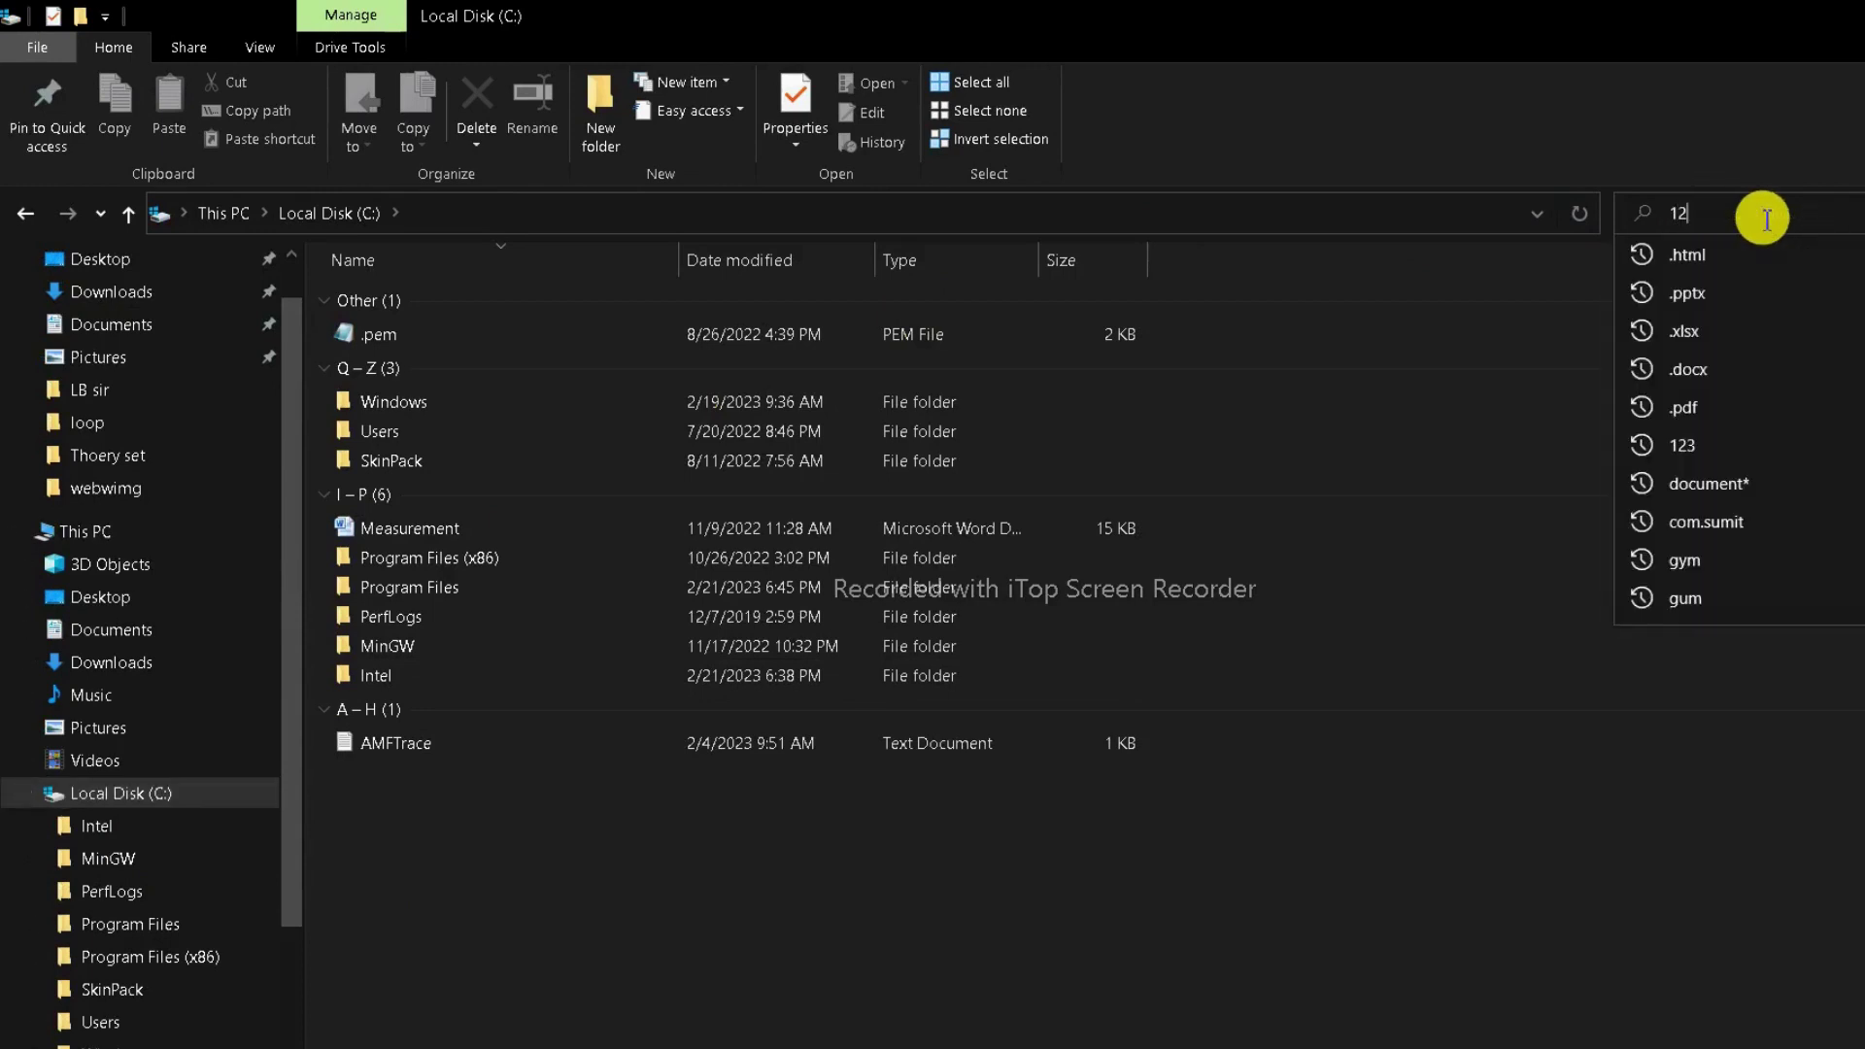
{"action": "type", "text": "3"}
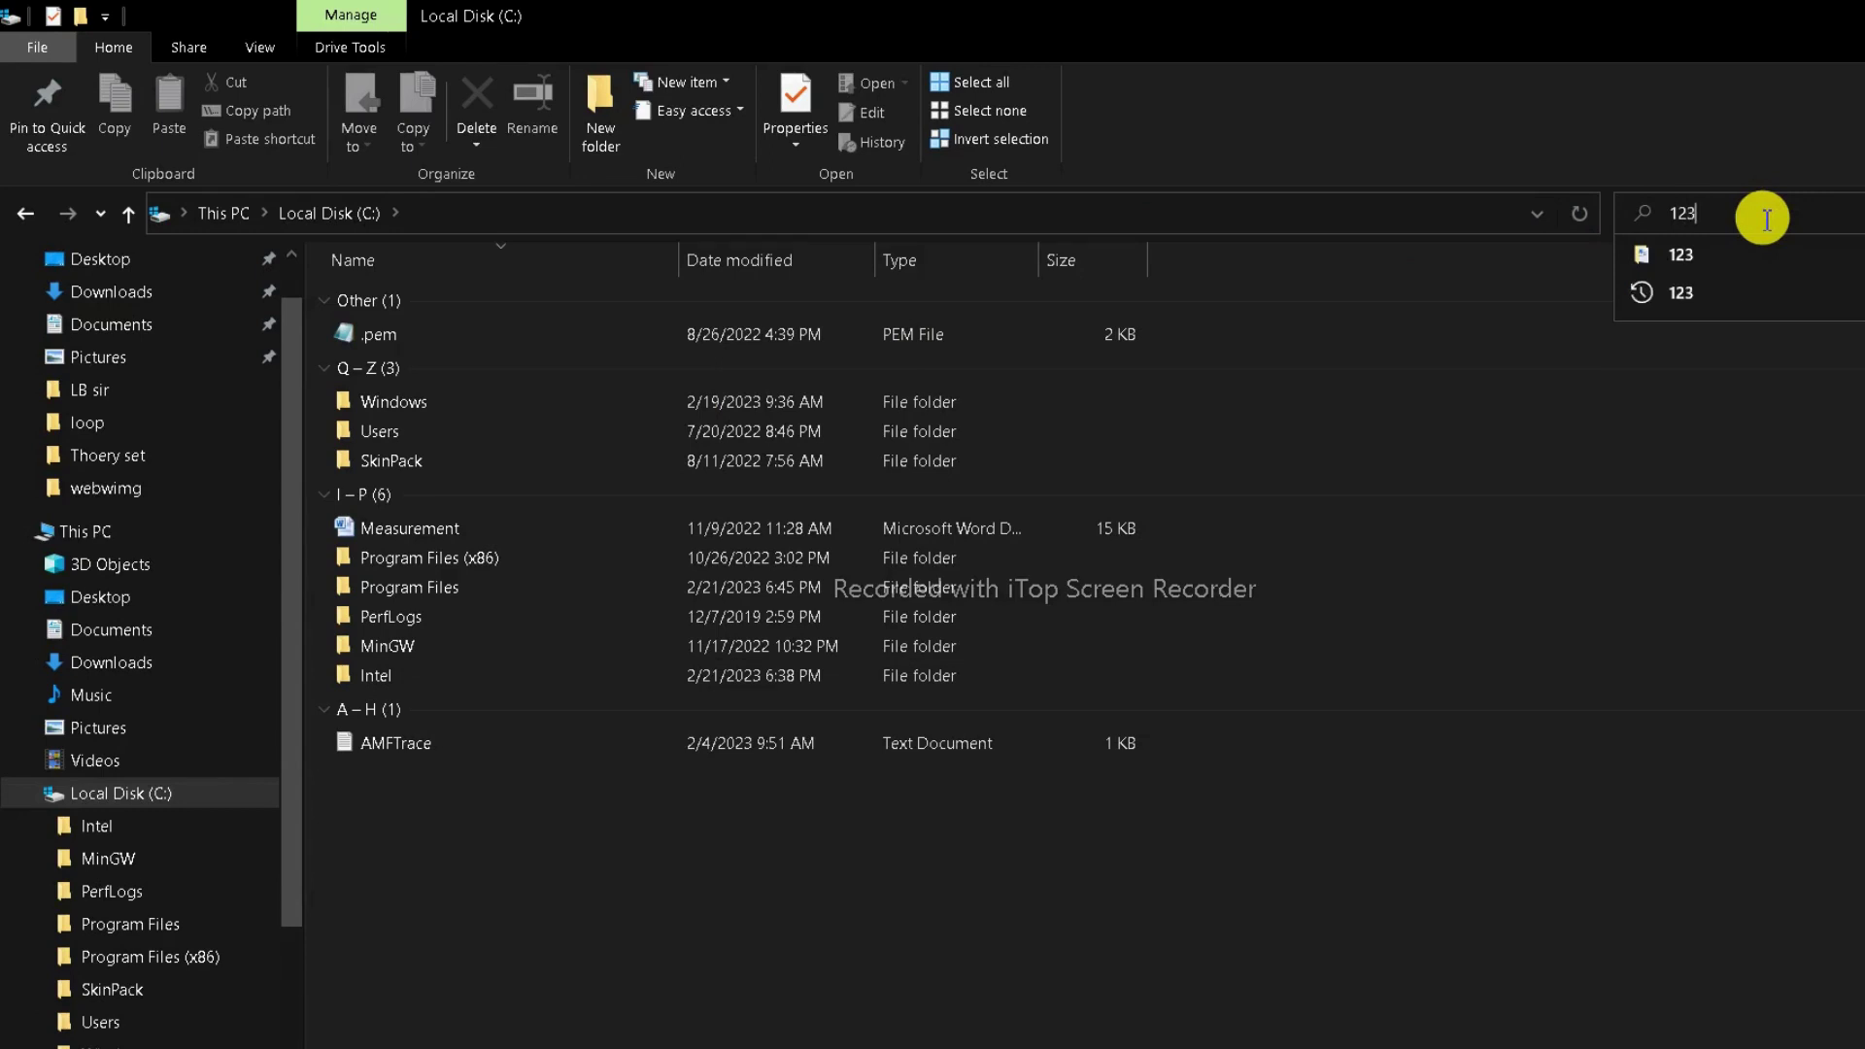
{"action": "key", "text": "Tab"}
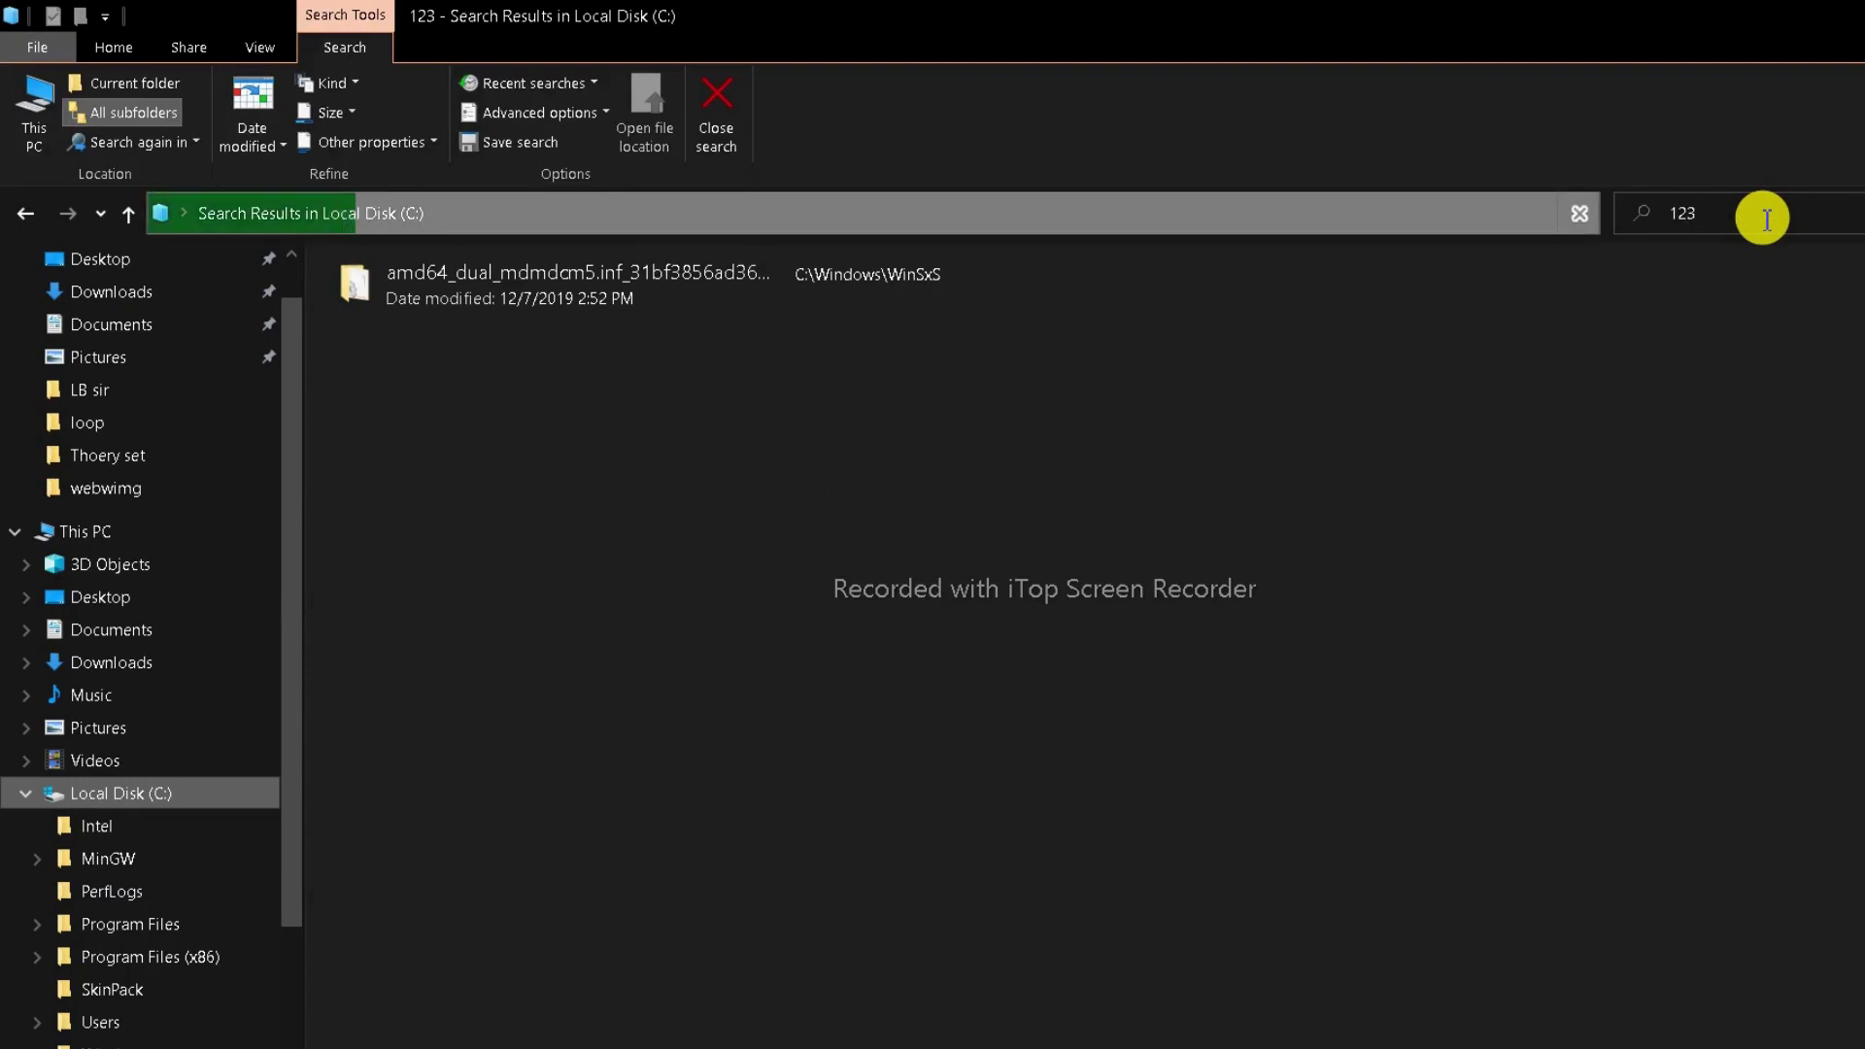
Narrow the 123 search on Local Disk (C:) to items with a modification date of Today.
{"action": "left_click", "coordinate": [1767, 219]}
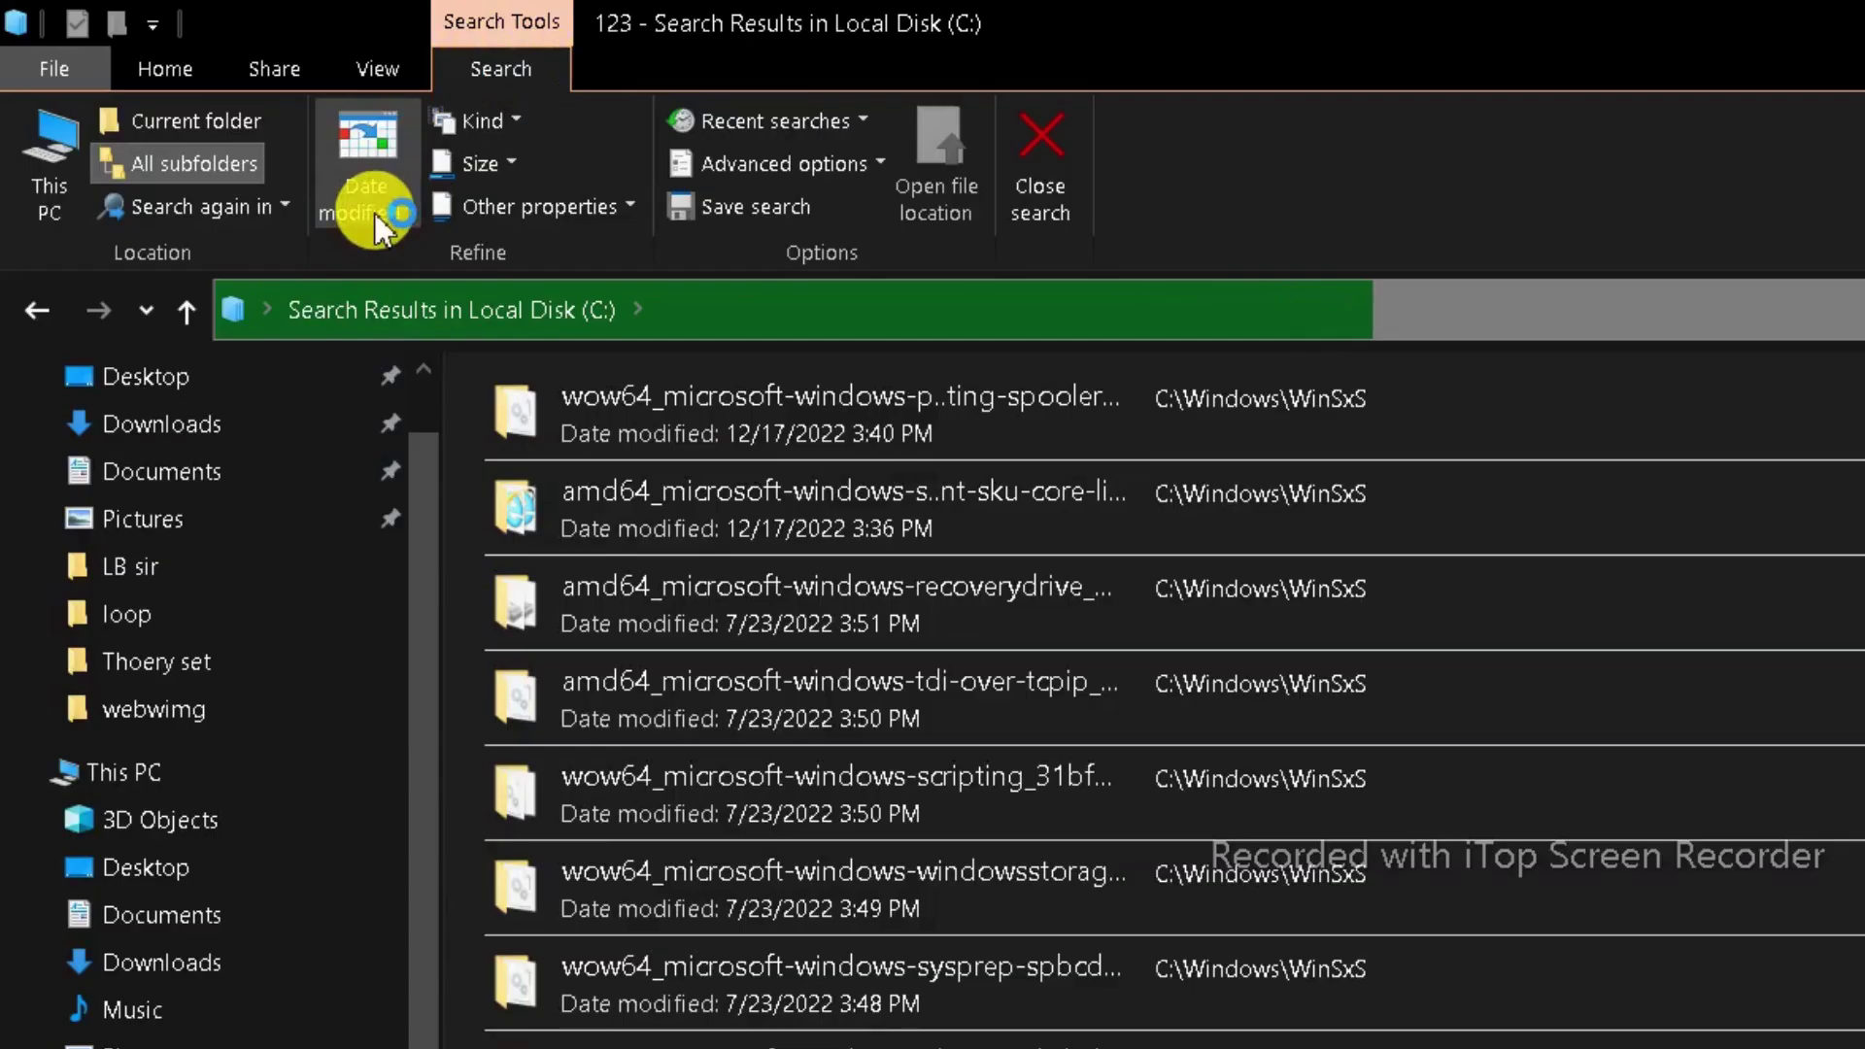
{"action": "left_click", "coordinate": [258, 142]}
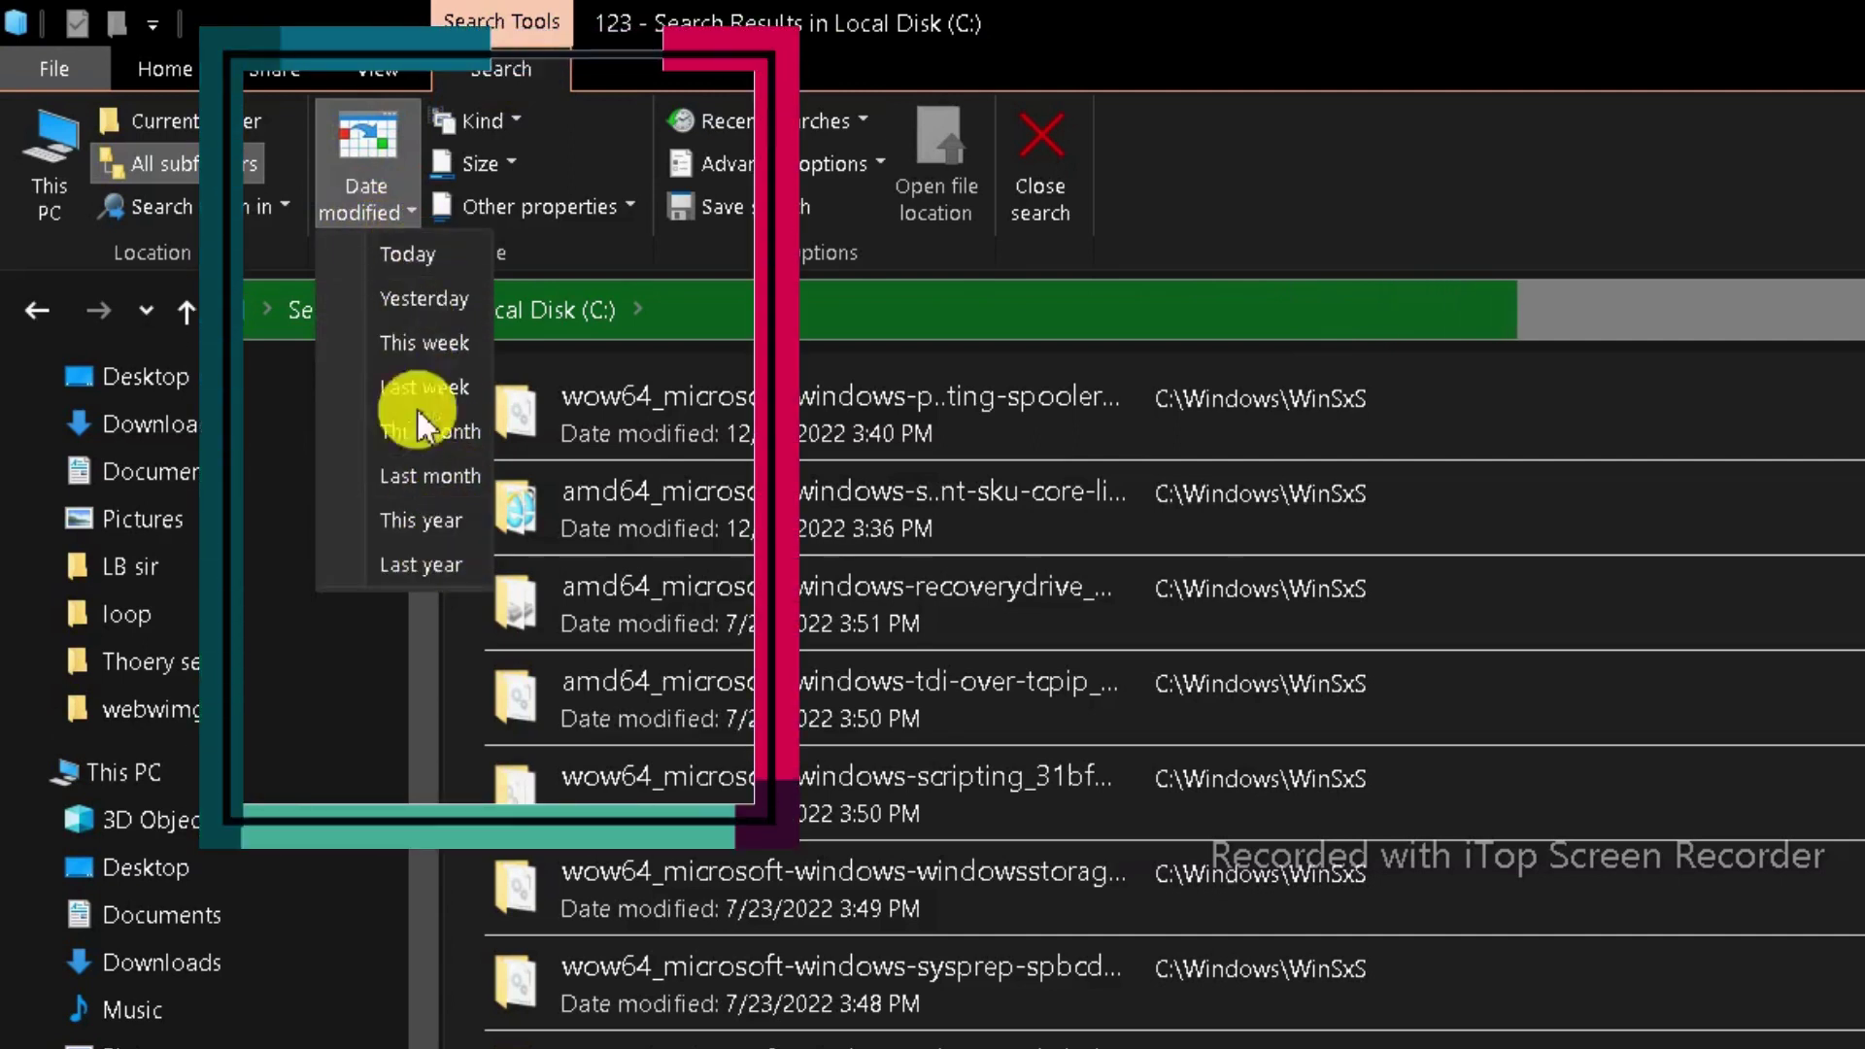
{"action": "left_click", "coordinate": [411, 255]}
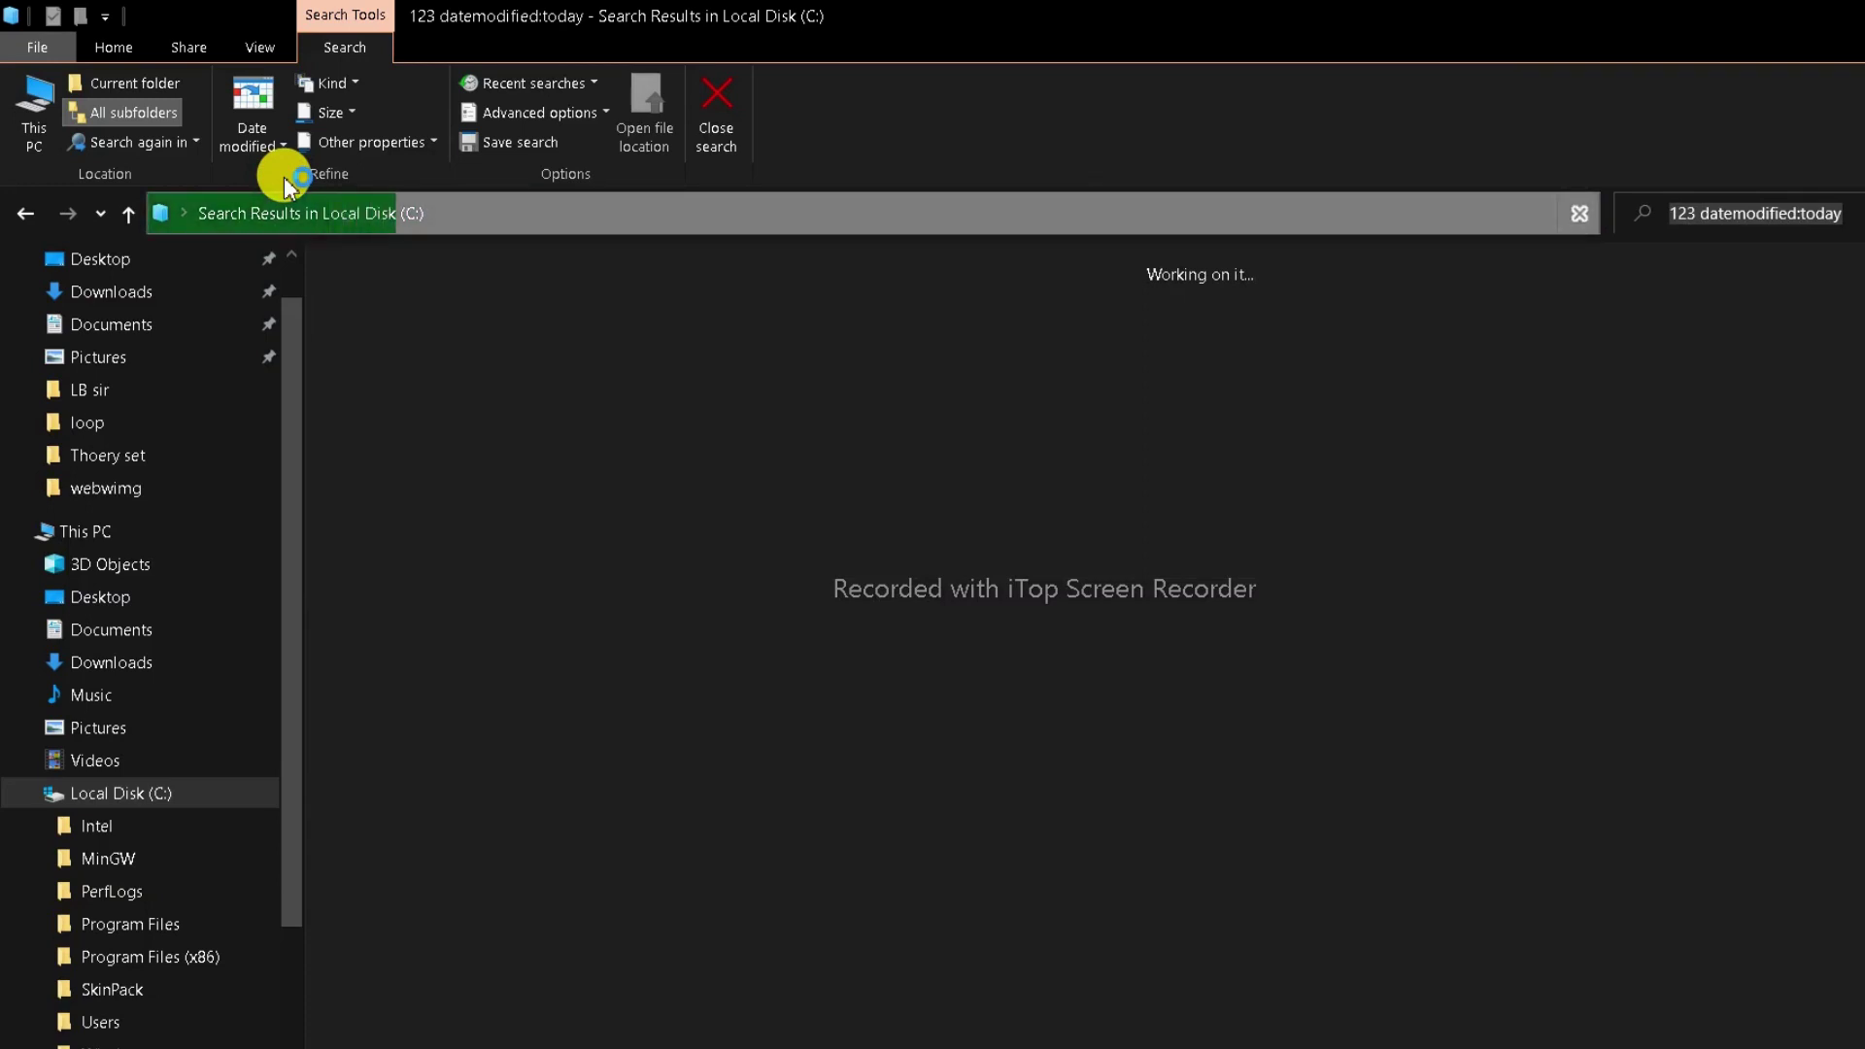
Remove 123 from the search query and run the search on Local Disk (C:) with only datemodified:today.
{"action": "left_click", "coordinate": [1699, 216]}
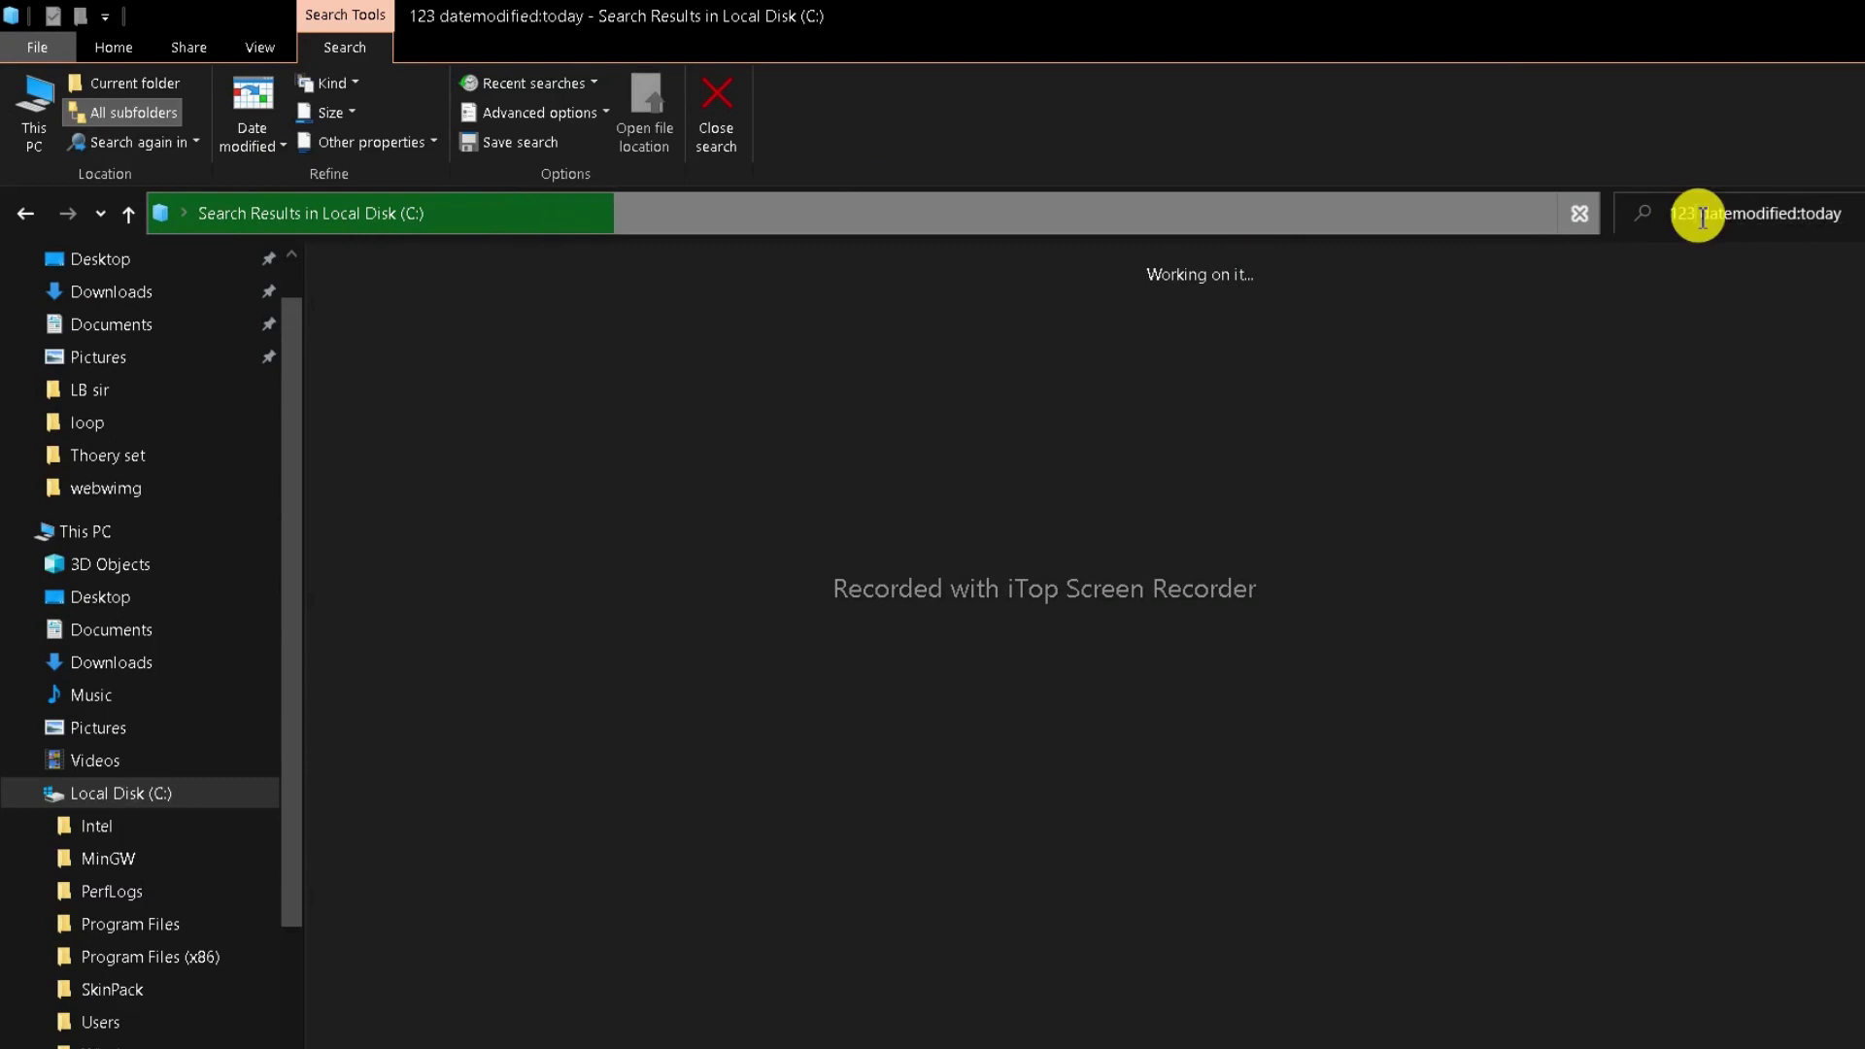
{"action": "key", "text": "BackSpace"}
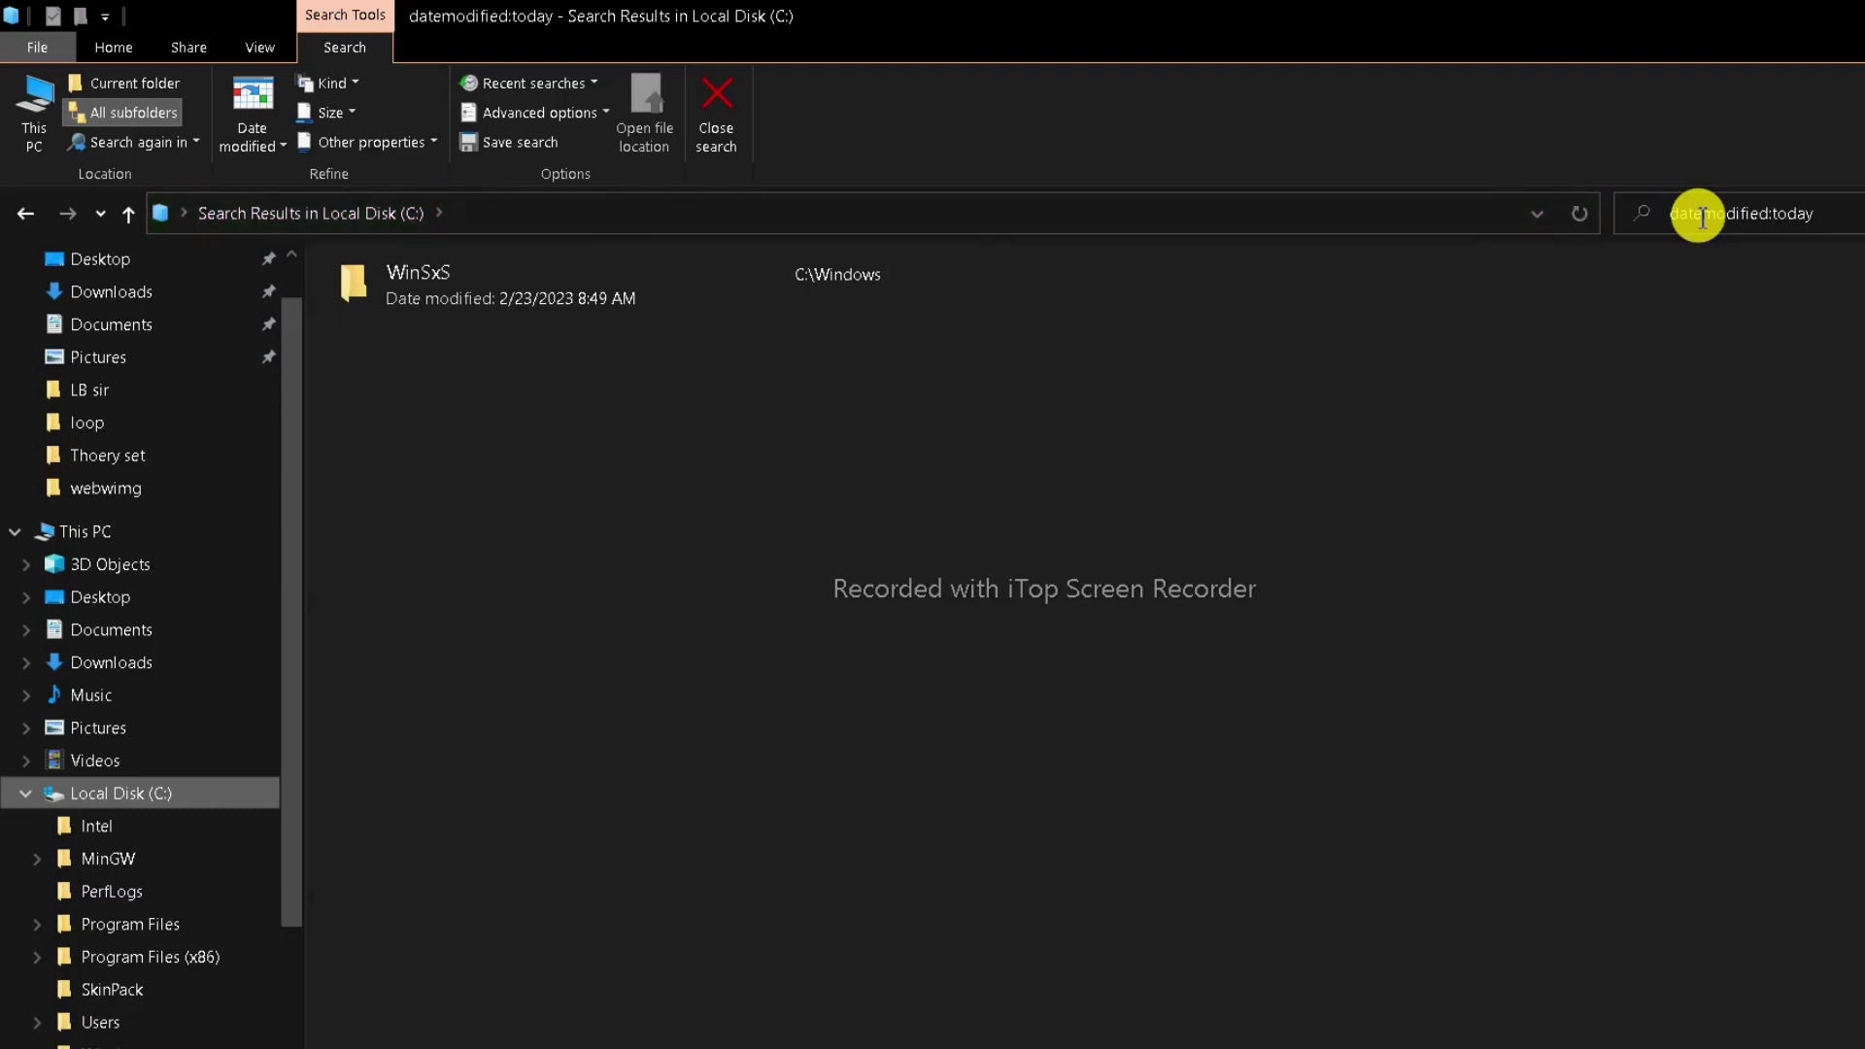
{"action": "key", "text": "Return"}
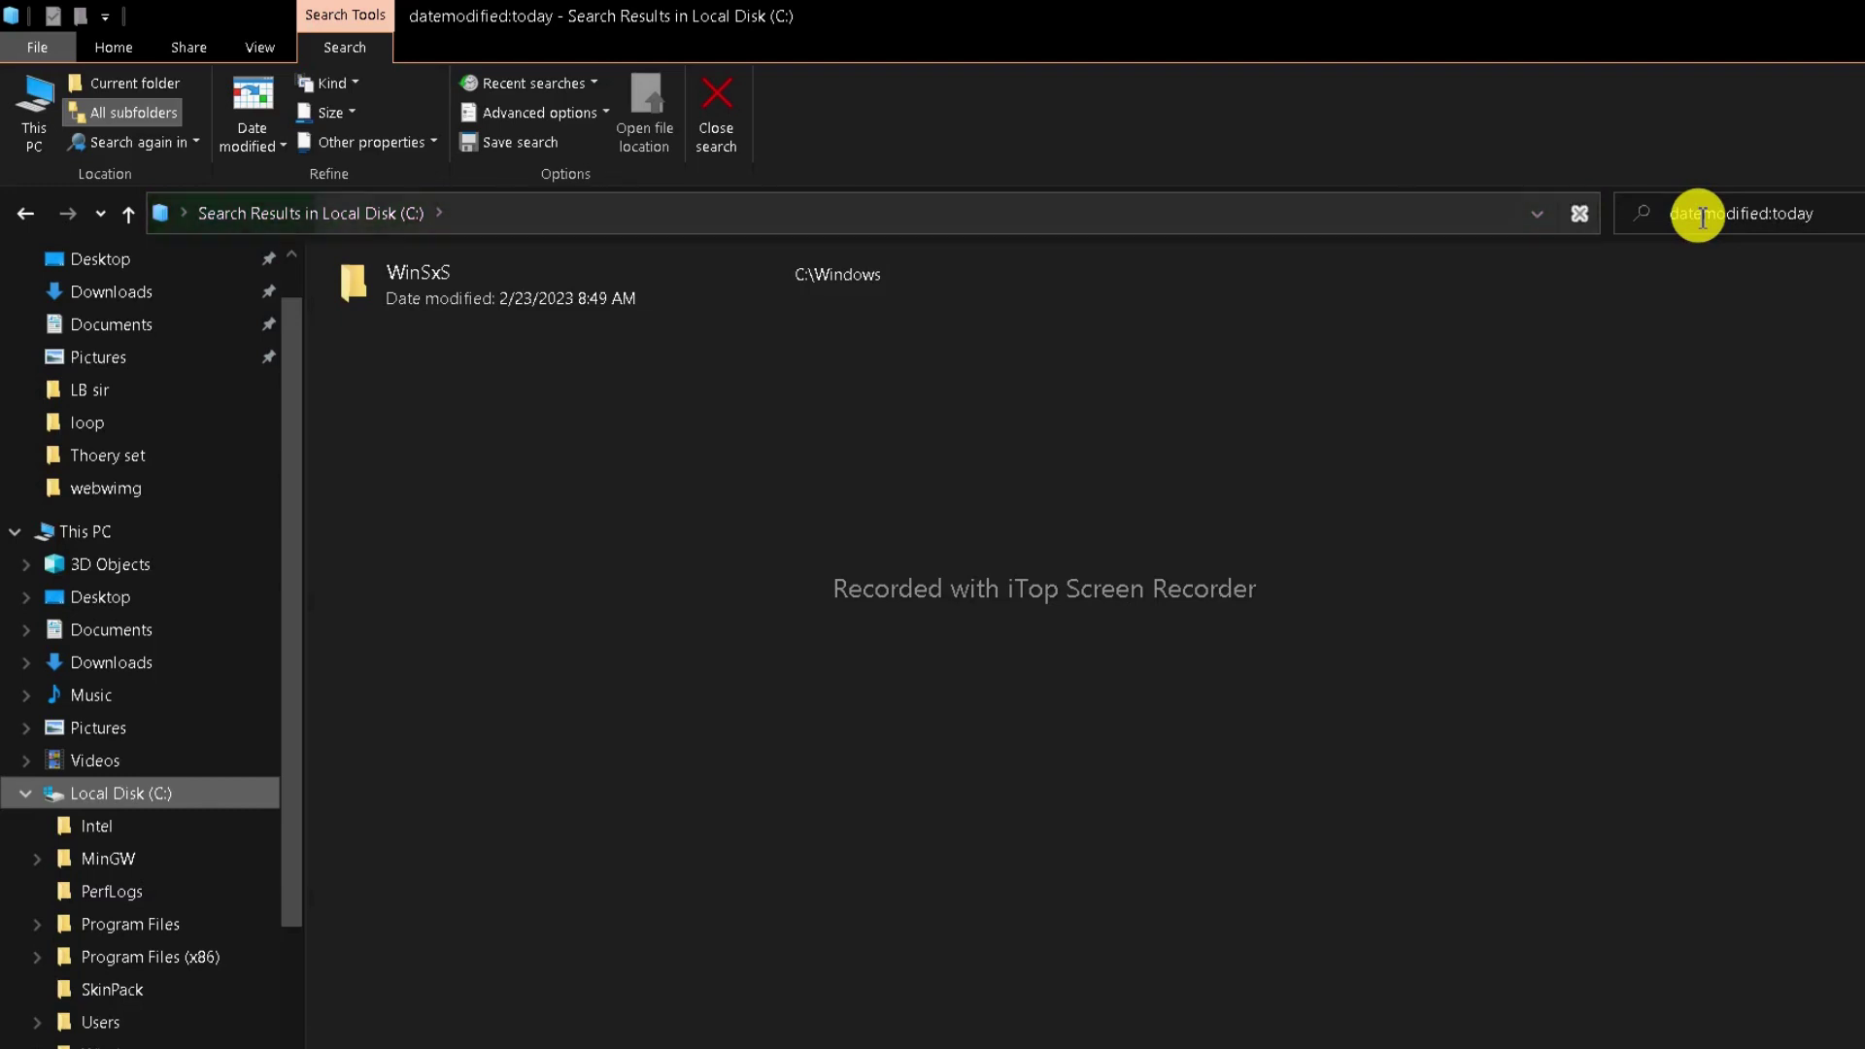